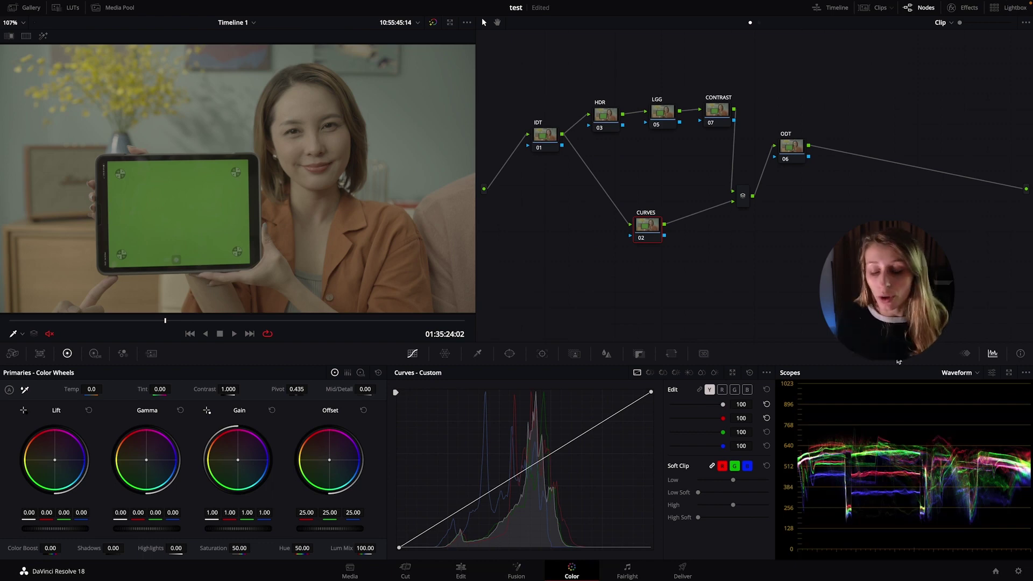
Check color management settings, save, and add a Color Space Transform to the IDT node.
{"action": "left_click", "coordinate": [1017, 571]}
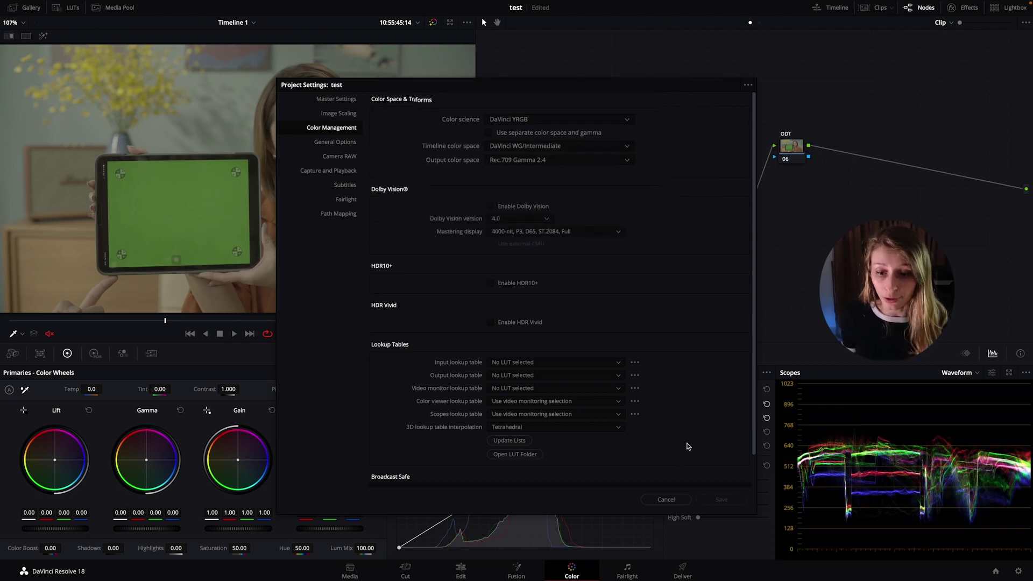
{"action": "left_click", "coordinate": [665, 500]}
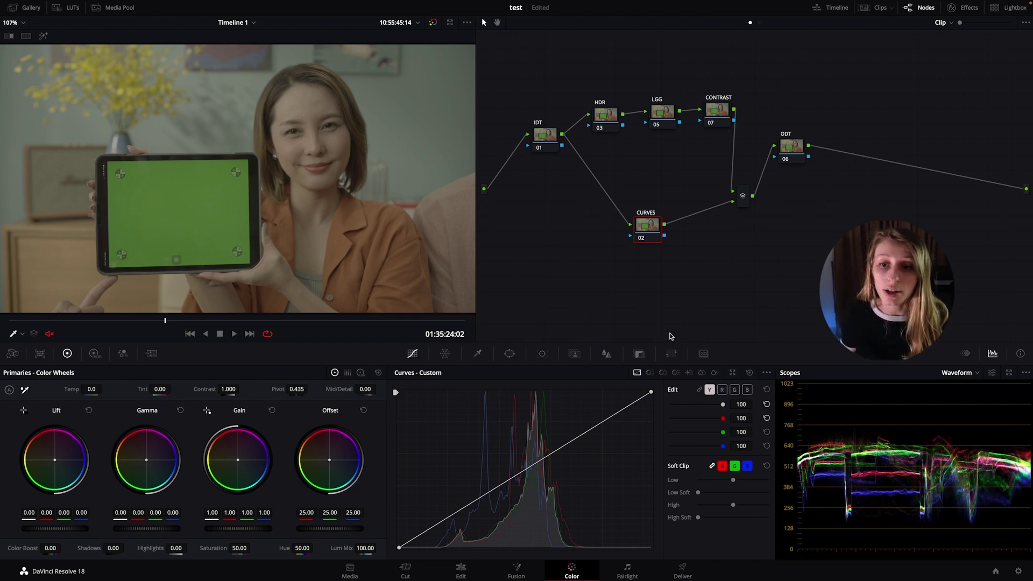
{"action": "key", "text": "ctrl+s"}
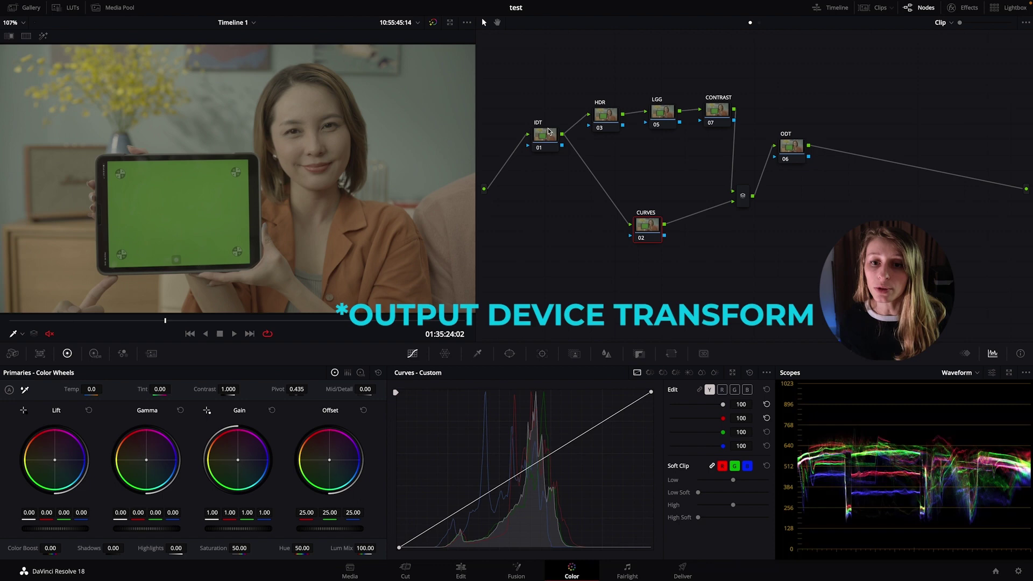
{"action": "left_click_drag", "start_coordinate": [541, 137], "coordinate": [526, 143]}
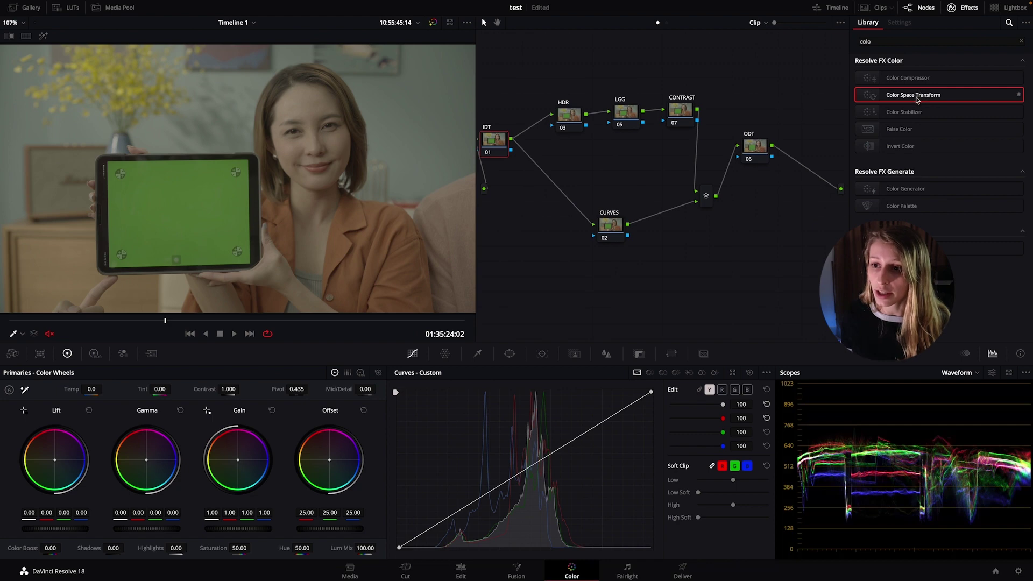
{"action": "left_click_drag", "start_coordinate": [917, 100], "coordinate": [492, 140]}
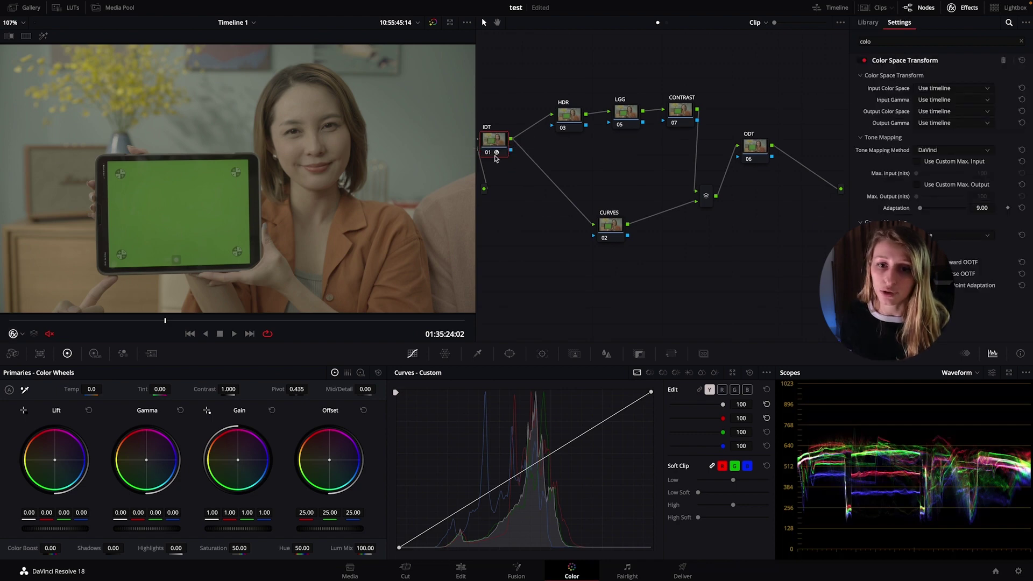
Set the IDT input to Sony S-Gamut3.Cine color space with S-Log3 gamma.
{"action": "left_click", "coordinate": [926, 89]}
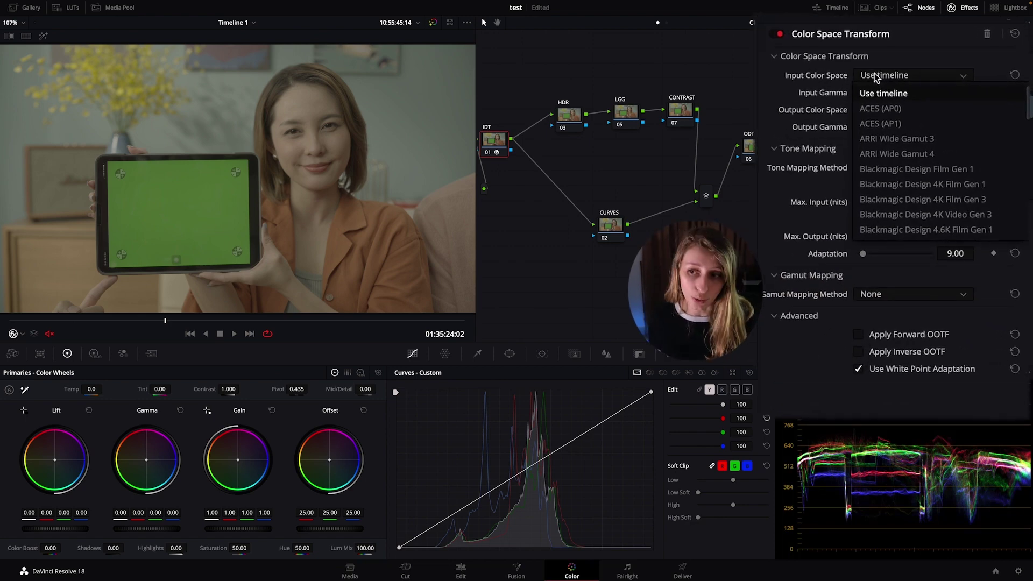
{"action": "scroll", "coordinate": [875, 78], "scroll_direction": "down", "scroll_amount": 10}
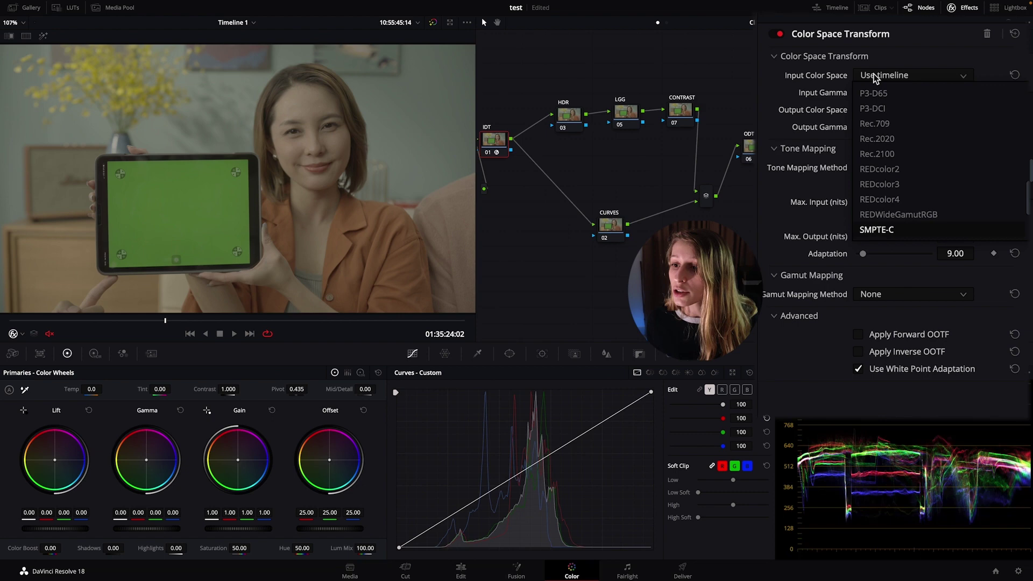
{"action": "scroll", "coordinate": [905, 188], "scroll_direction": "down", "scroll_amount": 6}
{"action": "left_click", "coordinate": [905, 185]}
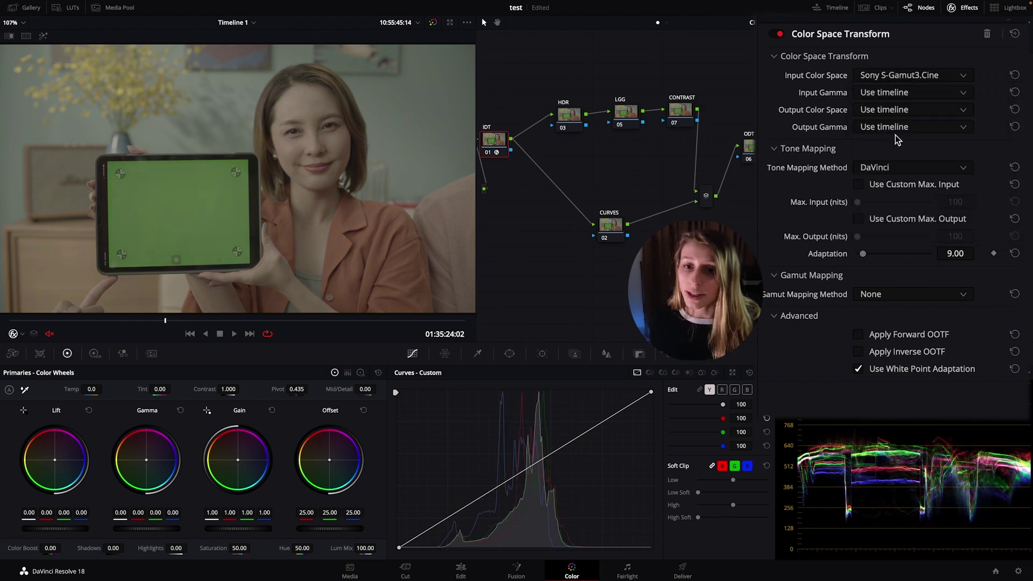
{"action": "left_click", "coordinate": [905, 92]}
{"action": "scroll", "coordinate": [901, 162], "scroll_direction": "down", "scroll_amount": 10}
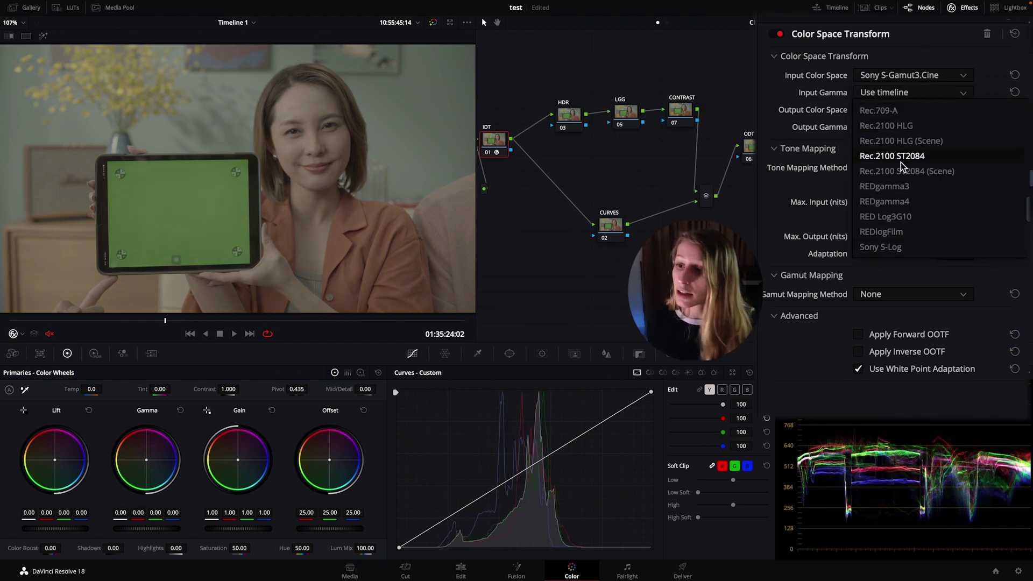
{"action": "left_click", "coordinate": [903, 186]}
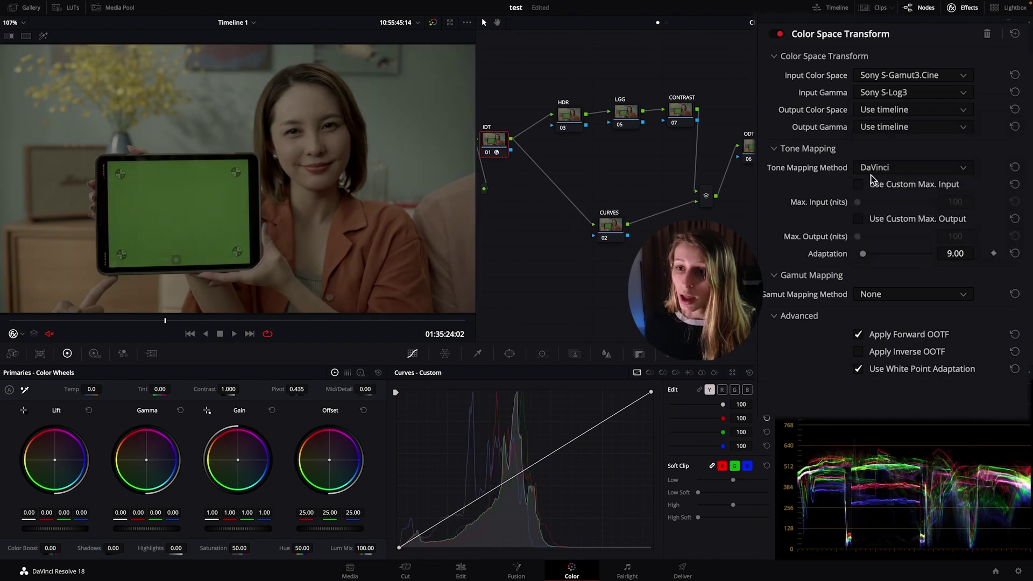
Set the IDT output to DaVinci Wide Gamut with DaVinci Intermediate gamma.
{"action": "left_click", "coordinate": [883, 109]}
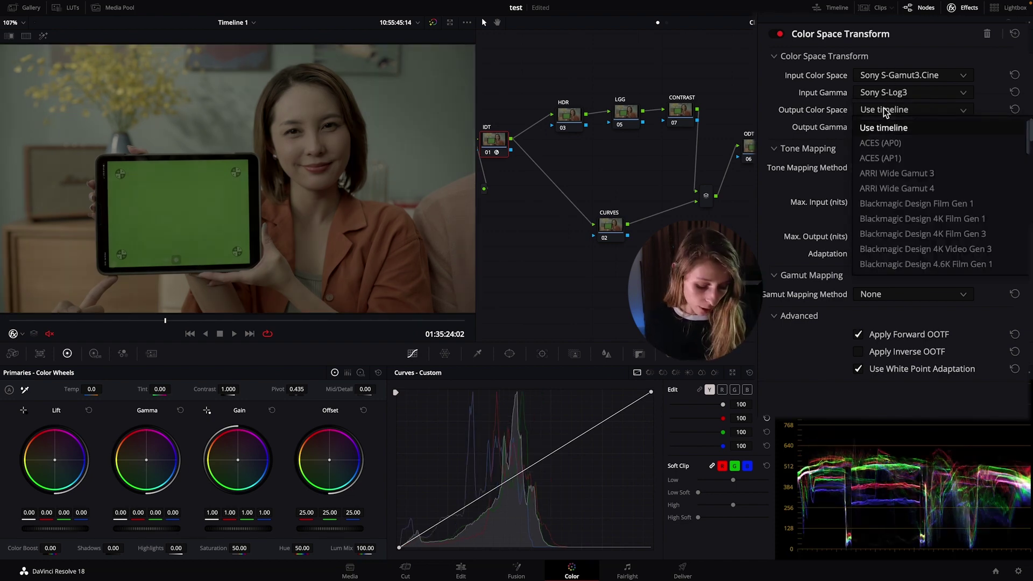
{"action": "scroll", "coordinate": [883, 109], "scroll_direction": "down", "scroll_amount": 3}
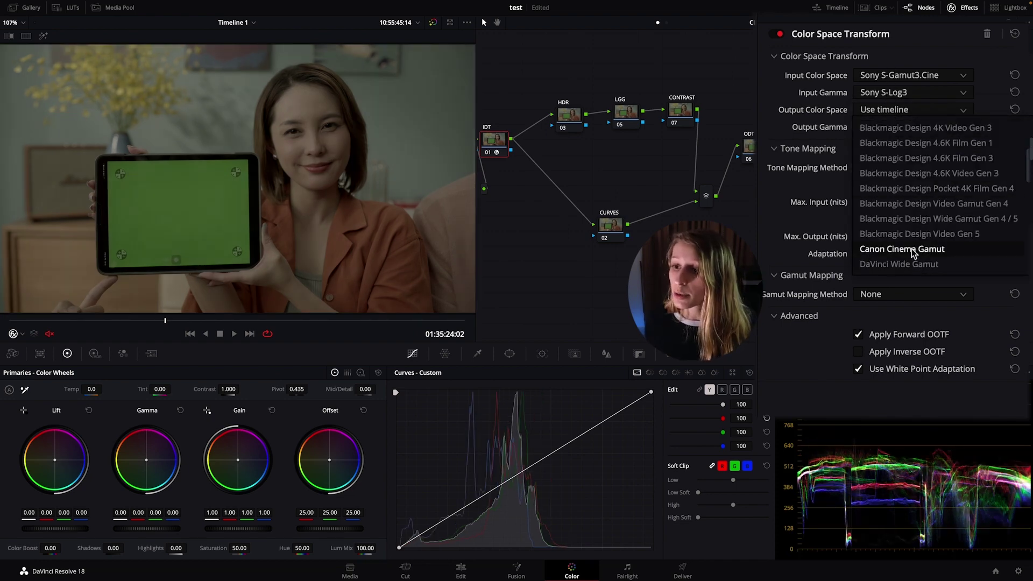
{"action": "left_click", "coordinate": [913, 265]}
{"action": "left_click", "coordinate": [883, 126]}
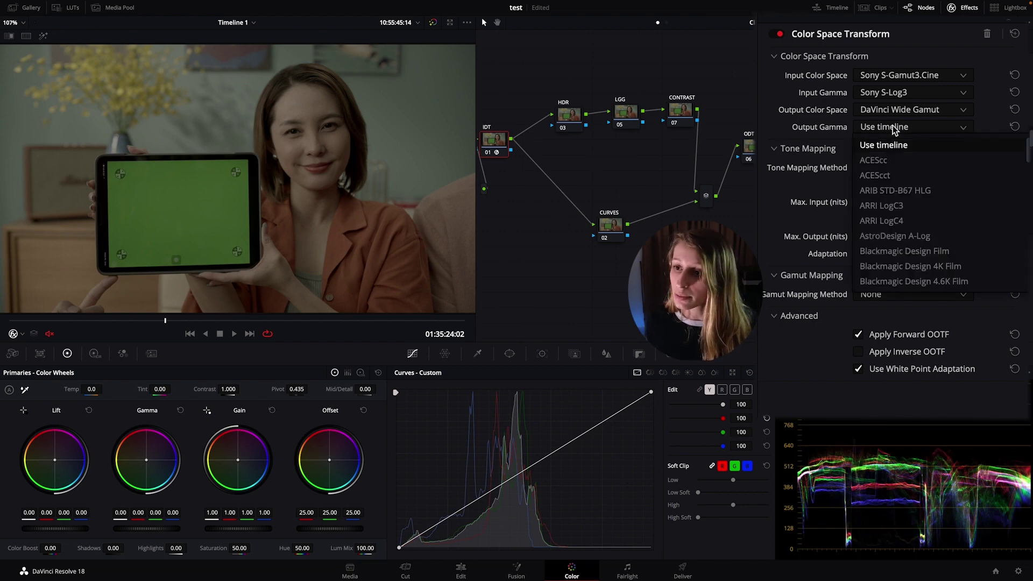
{"action": "scroll", "coordinate": [884, 135], "scroll_direction": "down", "scroll_amount": 5}
{"action": "left_click", "coordinate": [910, 284]}
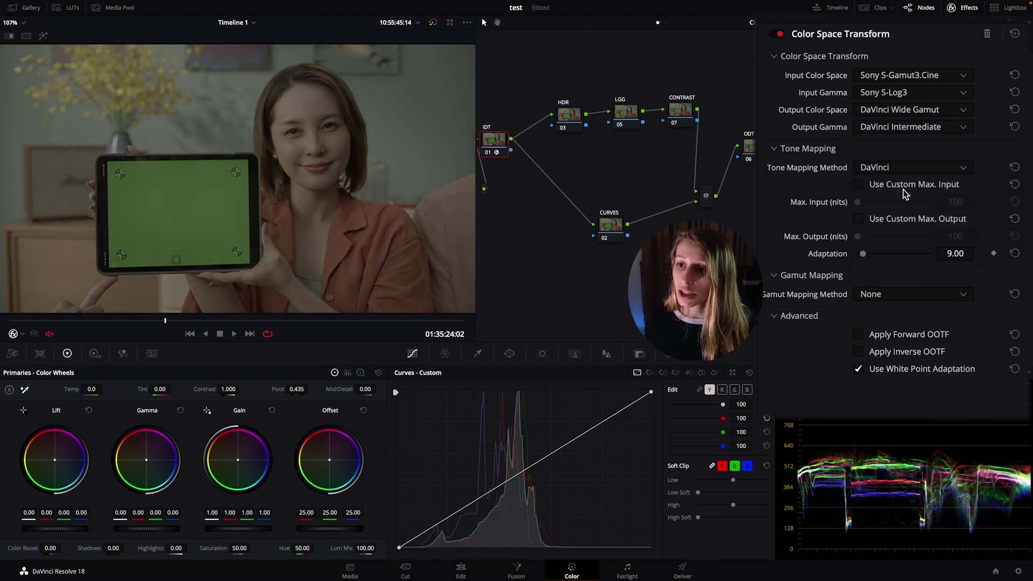
Use Luminance Mapping for tone mapping and Saturation Compression for gamut mapping.
{"action": "left_click", "coordinate": [886, 169]}
{"action": "left_click", "coordinate": [899, 231]}
{"action": "left_click", "coordinate": [901, 295]}
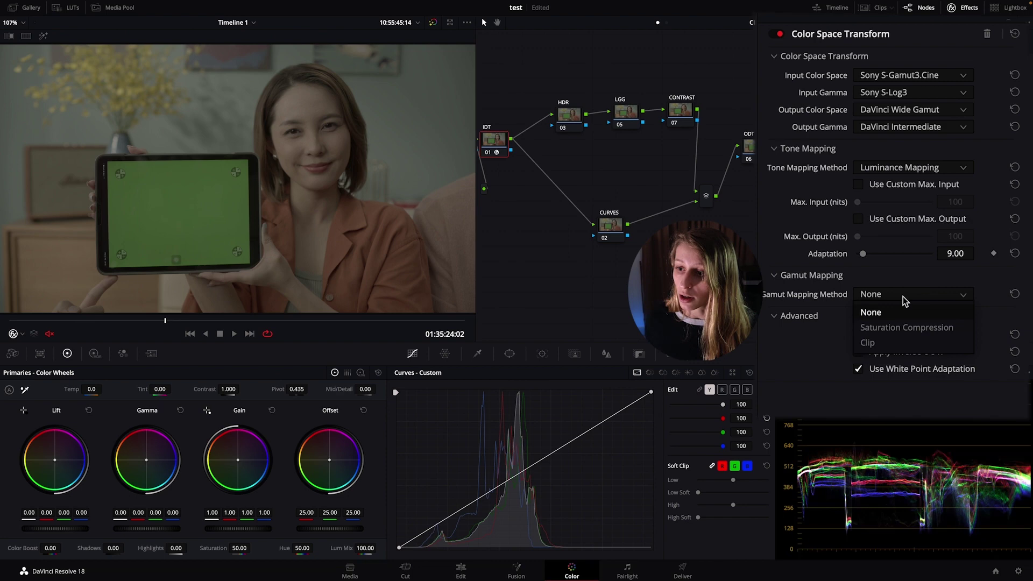
{"action": "left_click", "coordinate": [895, 330]}
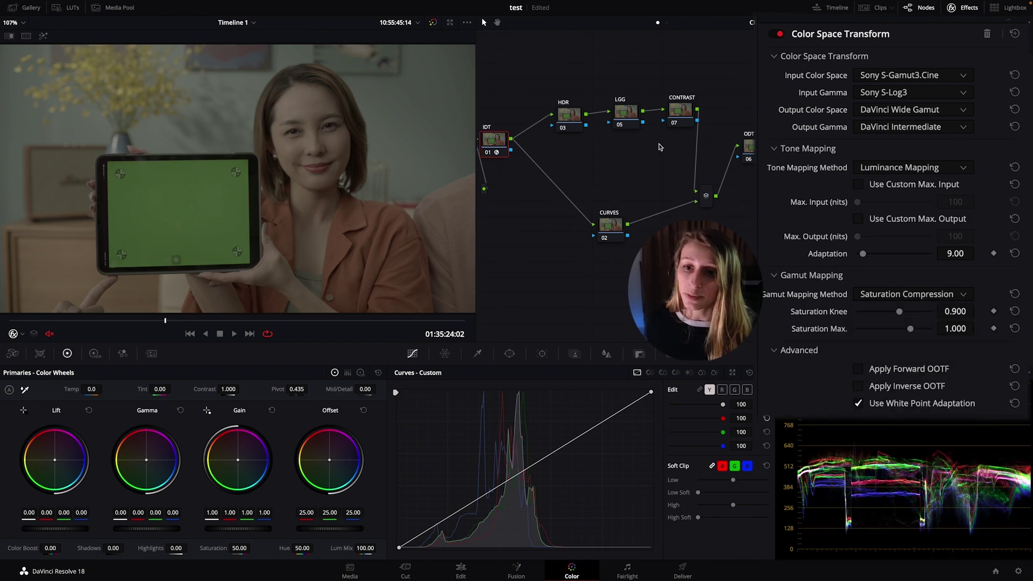
{"action": "left_click", "coordinate": [752, 149]}
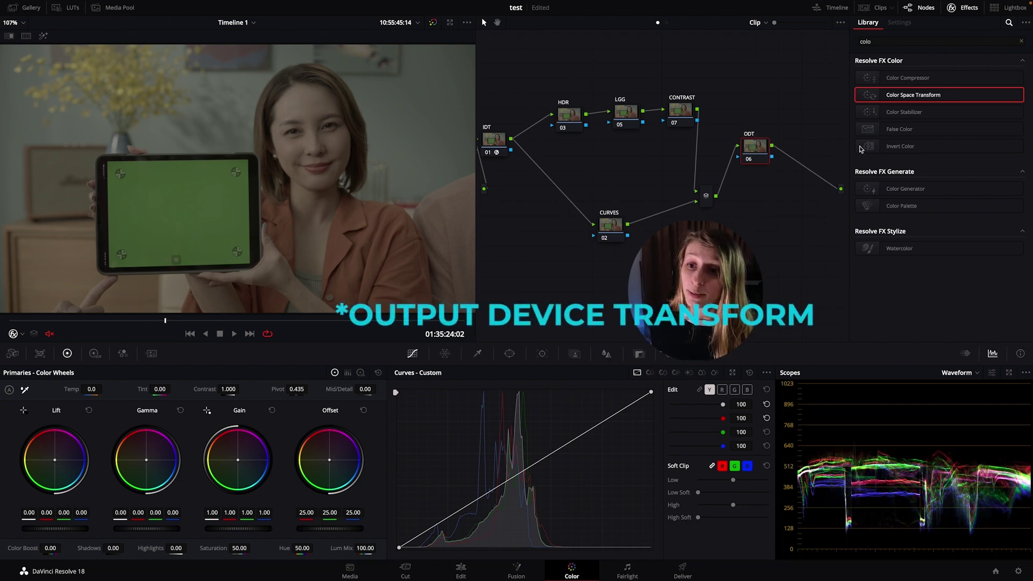
Add a Color Space Transform to the ODT node with DaVinci Wide Gamut/DaVinci Intermediate input.
{"action": "left_click_drag", "start_coordinate": [887, 100], "coordinate": [750, 151]}
{"action": "left_click", "coordinate": [927, 75]}
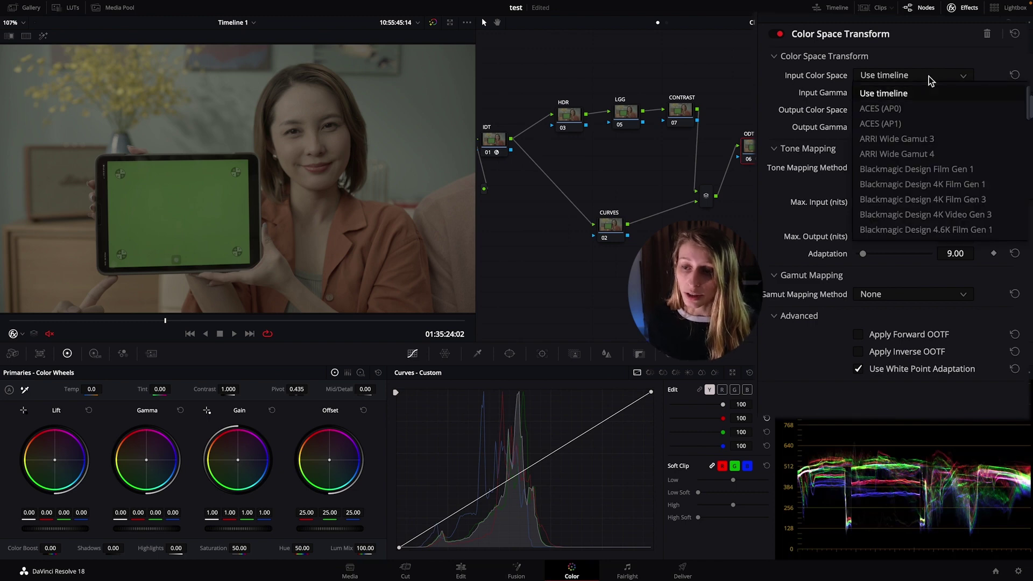
{"action": "scroll", "coordinate": [935, 198], "scroll_direction": "down", "scroll_amount": 8}
{"action": "scroll", "coordinate": [924, 156], "scroll_direction": "up", "scroll_amount": 4}
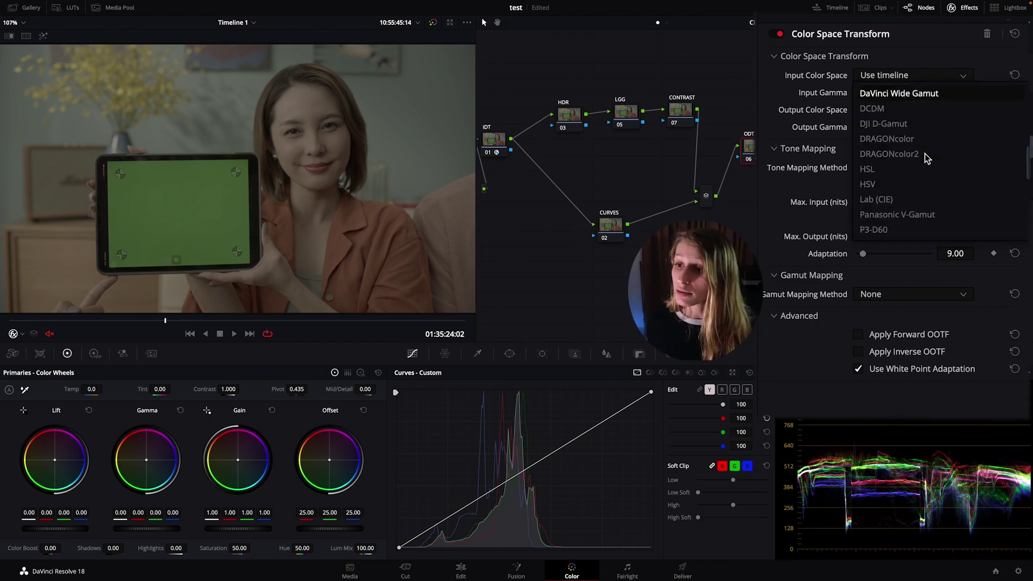
{"action": "left_click", "coordinate": [914, 94]}
{"action": "left_click", "coordinate": [909, 93]}
{"action": "left_click", "coordinate": [883, 246]}
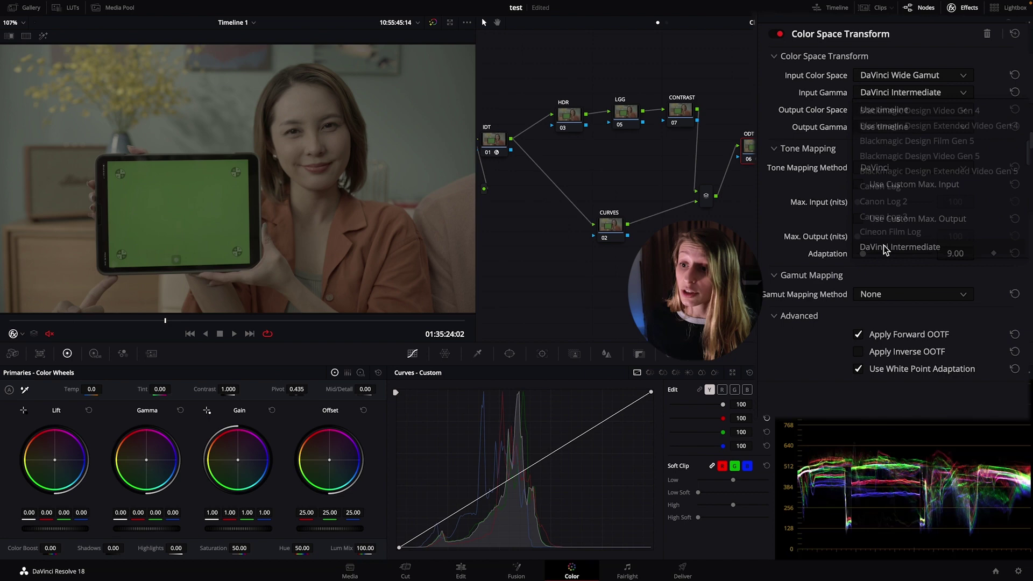
Set the ODT output to Rec.709 color space with Gamma 2.4.
{"action": "left_click", "coordinate": [877, 111]}
{"action": "scroll", "coordinate": [882, 188], "scroll_direction": "down", "scroll_amount": 10}
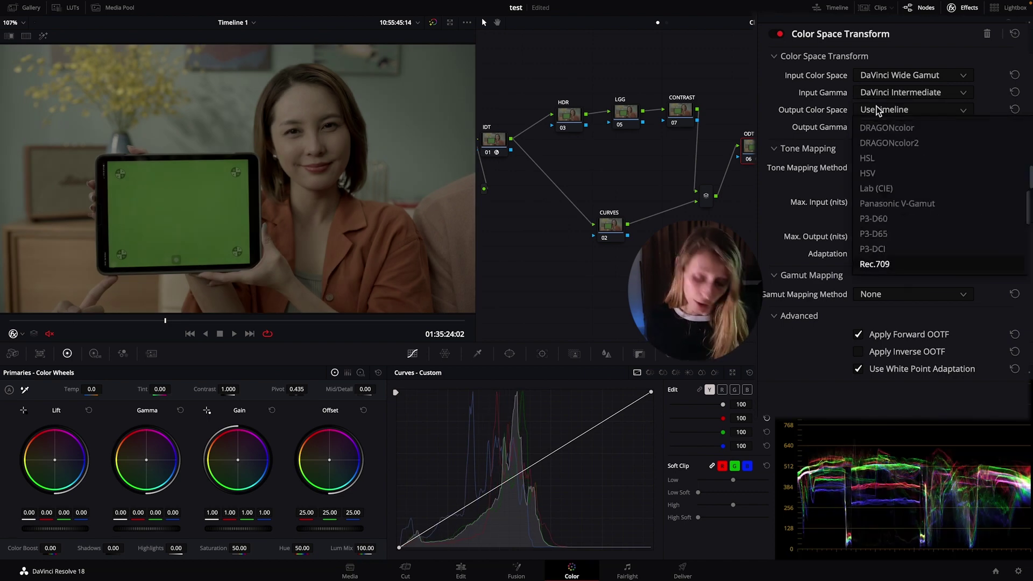
{"action": "left_click", "coordinate": [885, 252]}
{"action": "left_click", "coordinate": [886, 128]}
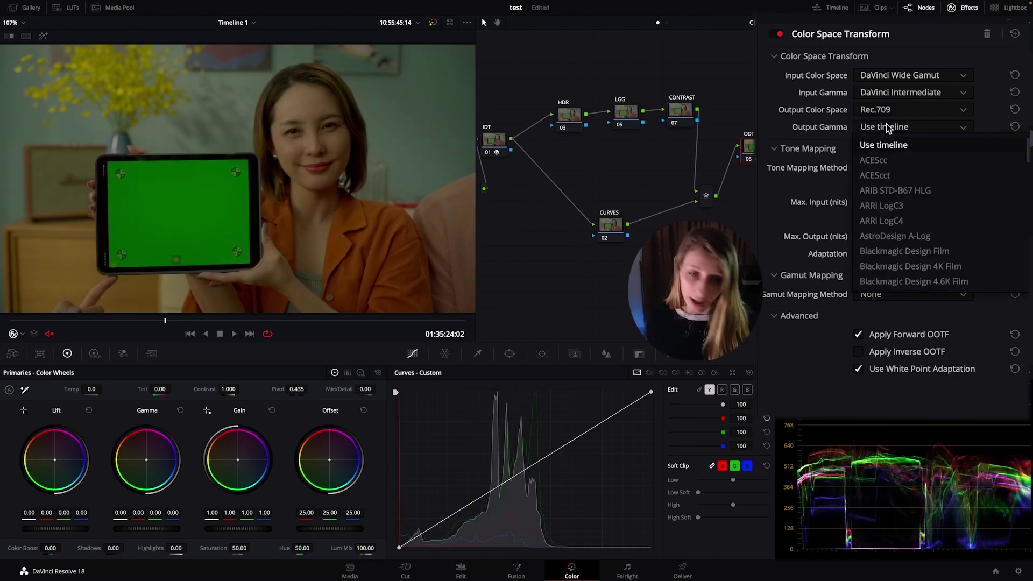
{"action": "scroll", "coordinate": [892, 253], "scroll_direction": "down", "scroll_amount": 5}
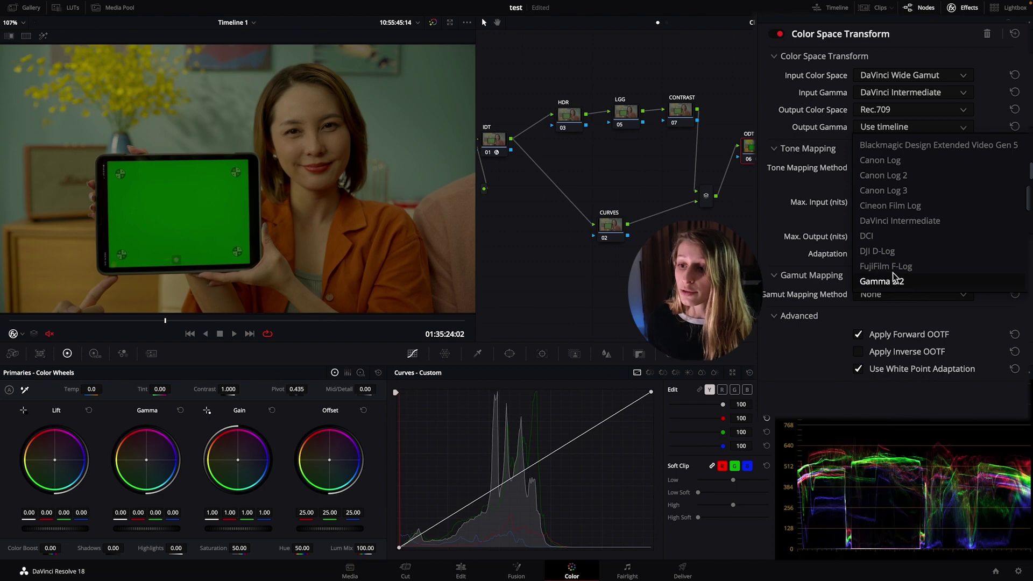
{"action": "scroll", "coordinate": [893, 277], "scroll_direction": "down", "scroll_amount": 2}
{"action": "left_click", "coordinate": [894, 258]}
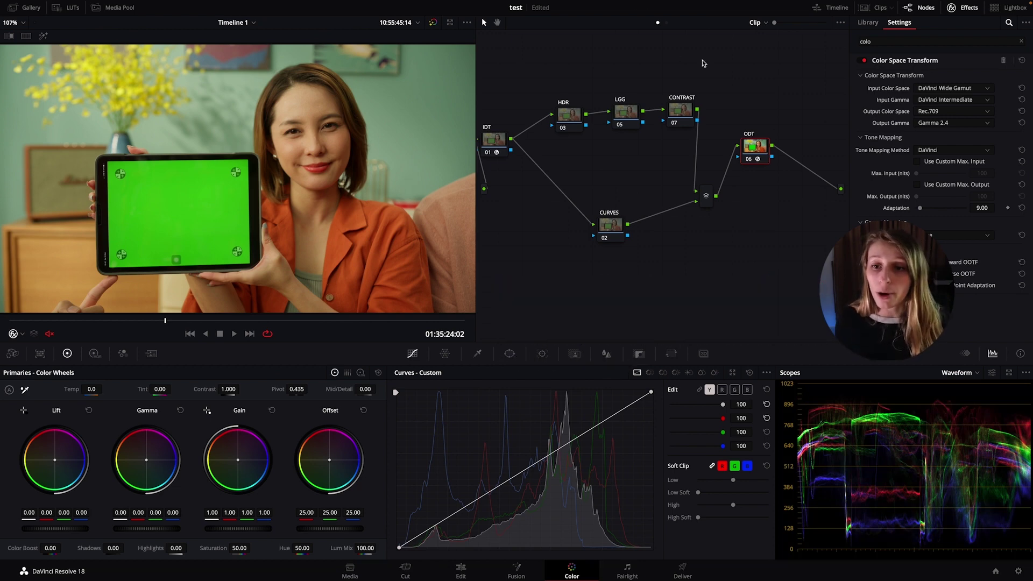
Cool the LGG node's temperature to -157 and move the HDR node higher in the tree.
{"action": "left_click", "coordinate": [628, 119]}
{"action": "left_click_drag", "start_coordinate": [628, 119], "coordinate": [627, 117]}
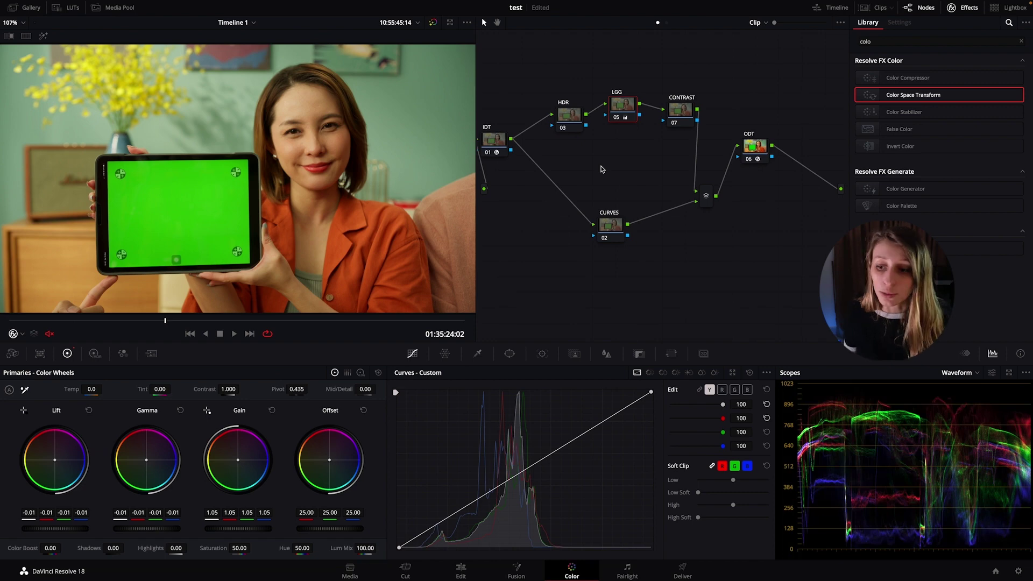
{"action": "key", "text": "ctrl+s"}
{"action": "key", "text": "ctrl+z"}
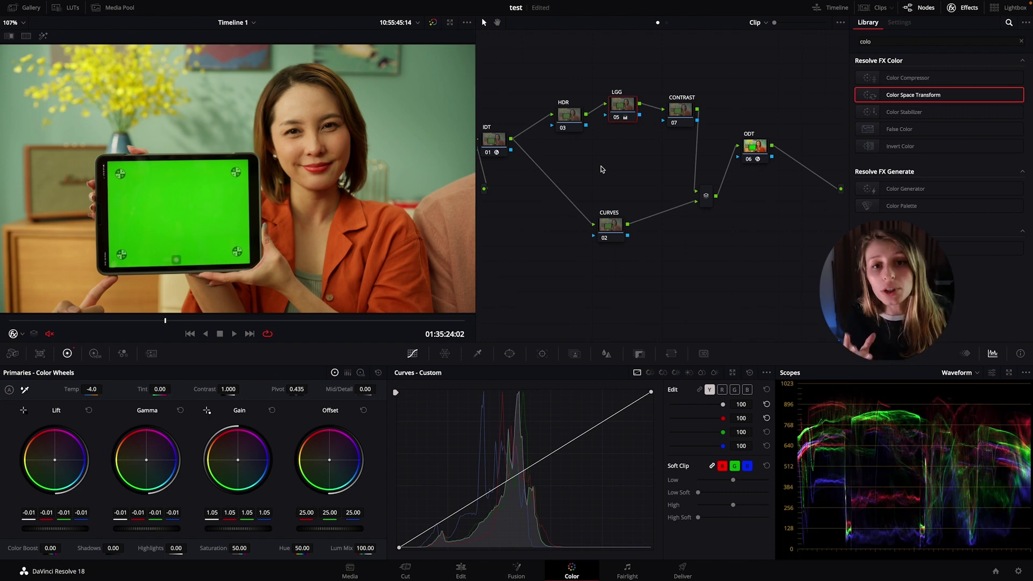
{"action": "key", "text": "ctrl+z"}
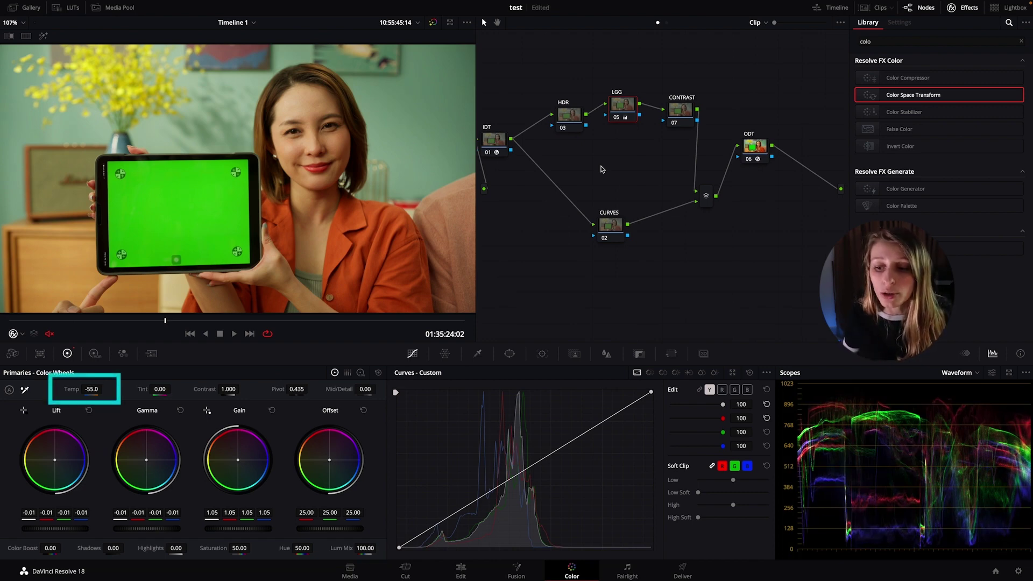
{"action": "key", "text": "ctrl+z"}
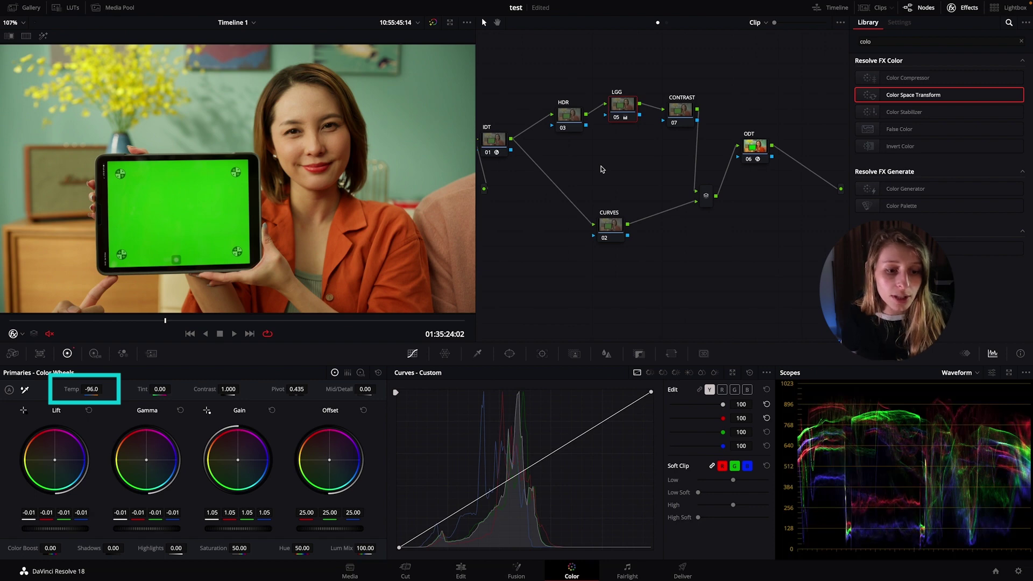
{"action": "key", "text": "ctrl+z"}
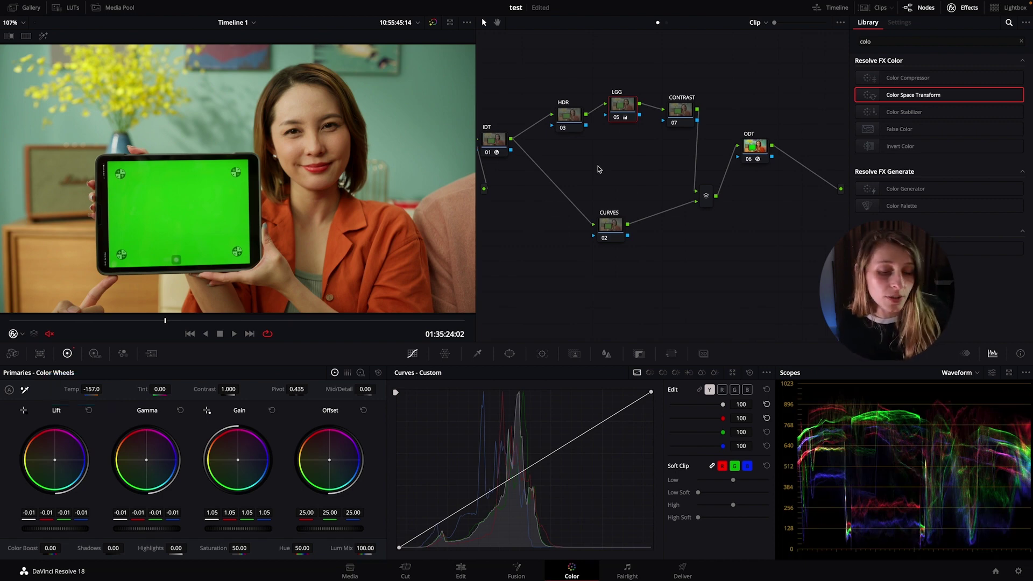
{"action": "left_click", "coordinate": [565, 126]}
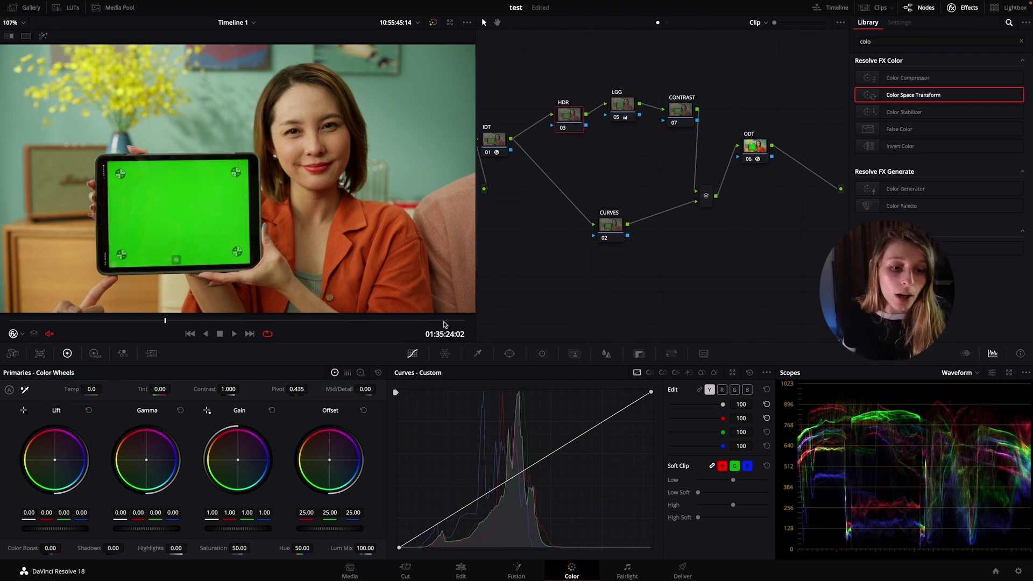
{"action": "left_click_drag", "start_coordinate": [570, 125], "coordinate": [559, 104]}
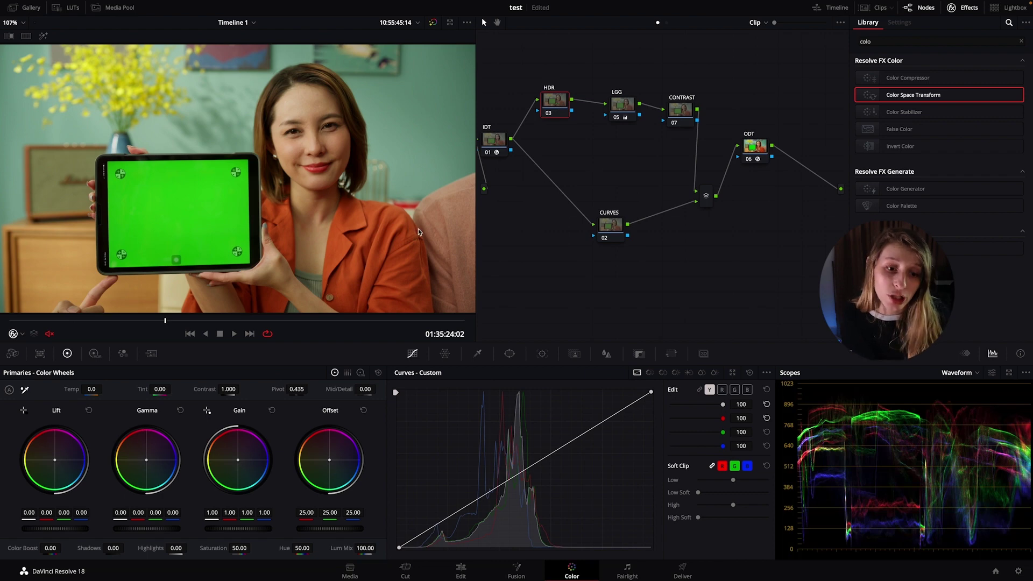
Lower the HDR Light zone exposure to -0.11, toggling the node on and off to compare.
{"action": "left_click", "coordinate": [95, 354]}
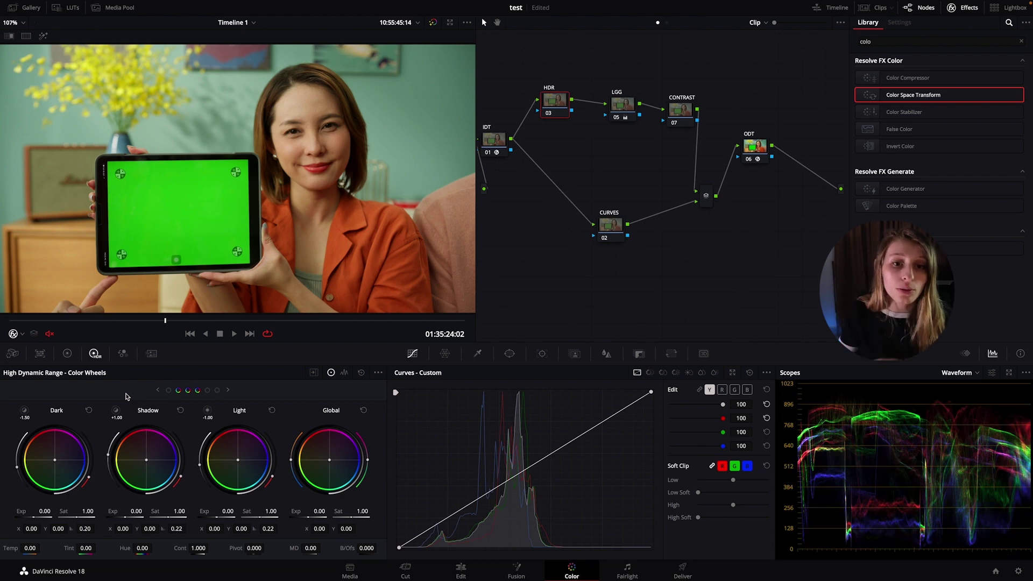
{"action": "left_click", "coordinate": [215, 412]}
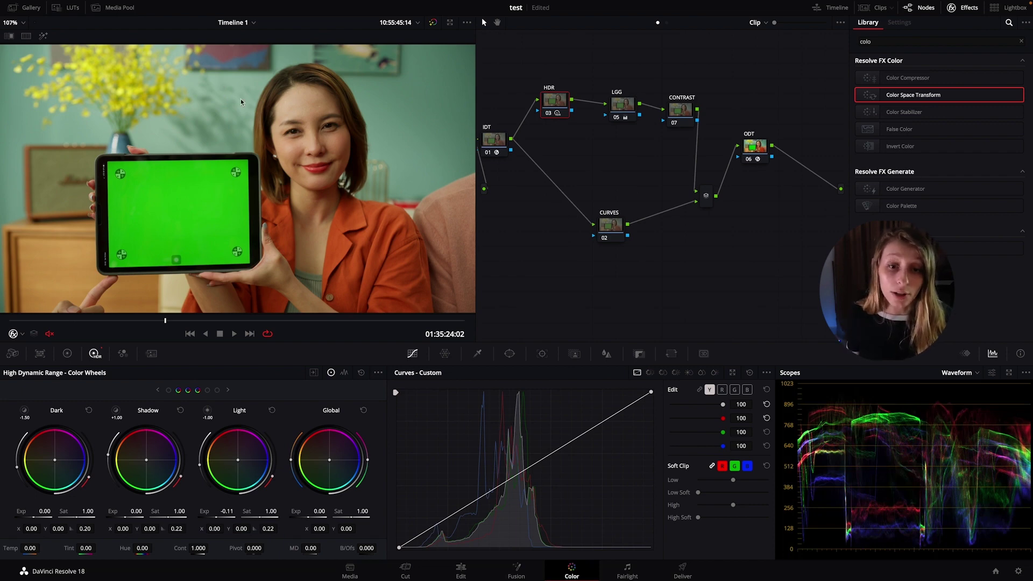
{"action": "key", "text": "ctrl+d"}
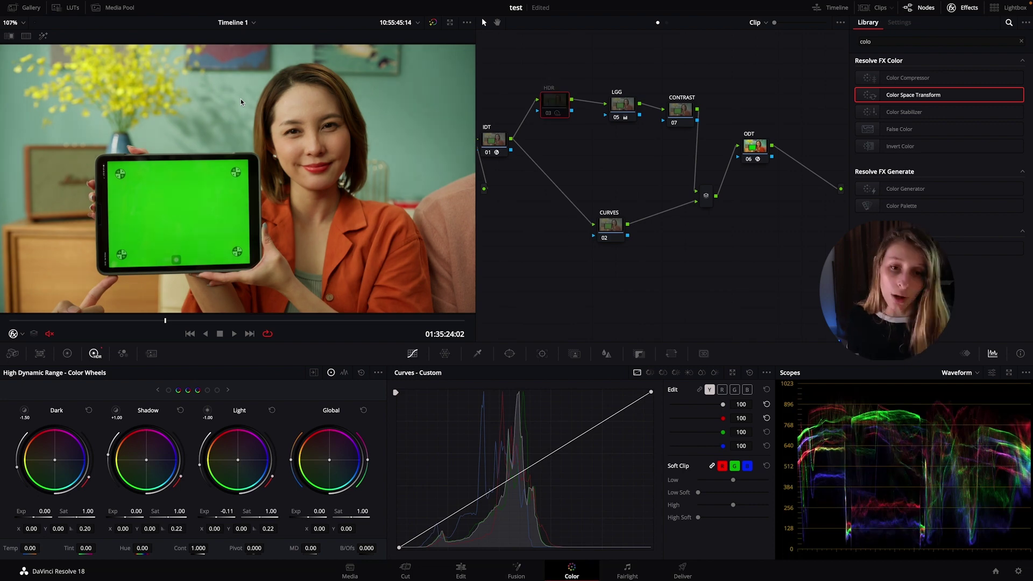
{"action": "key", "text": "ctrl+d"}
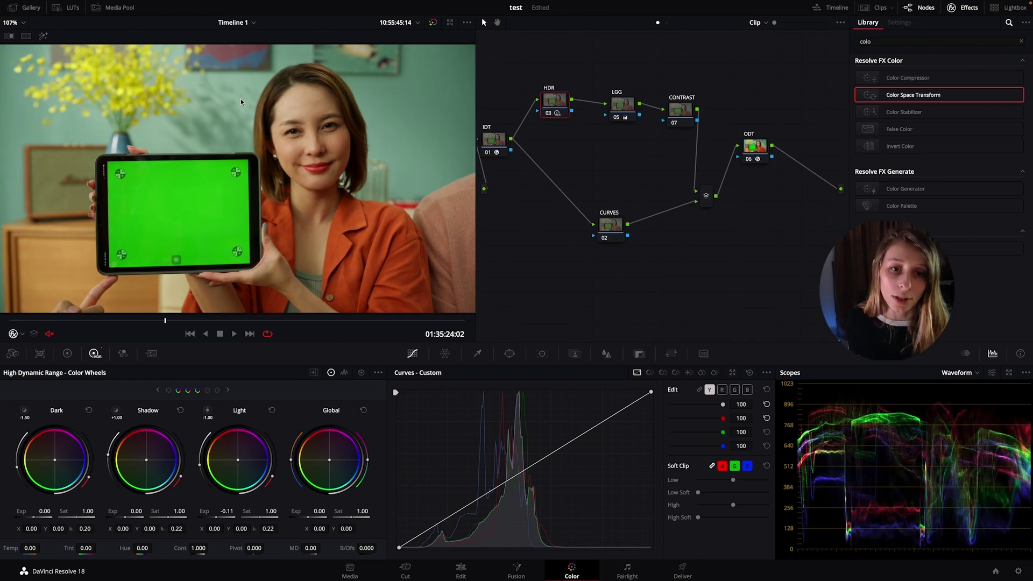
{"action": "key", "text": "ctrl+d"}
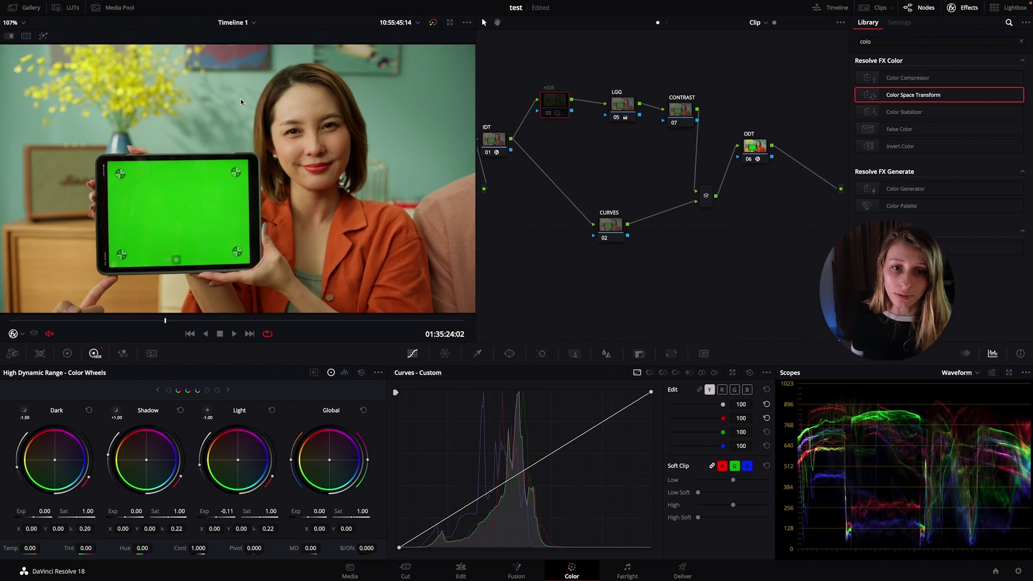
{"action": "key", "text": "ctrl+d"}
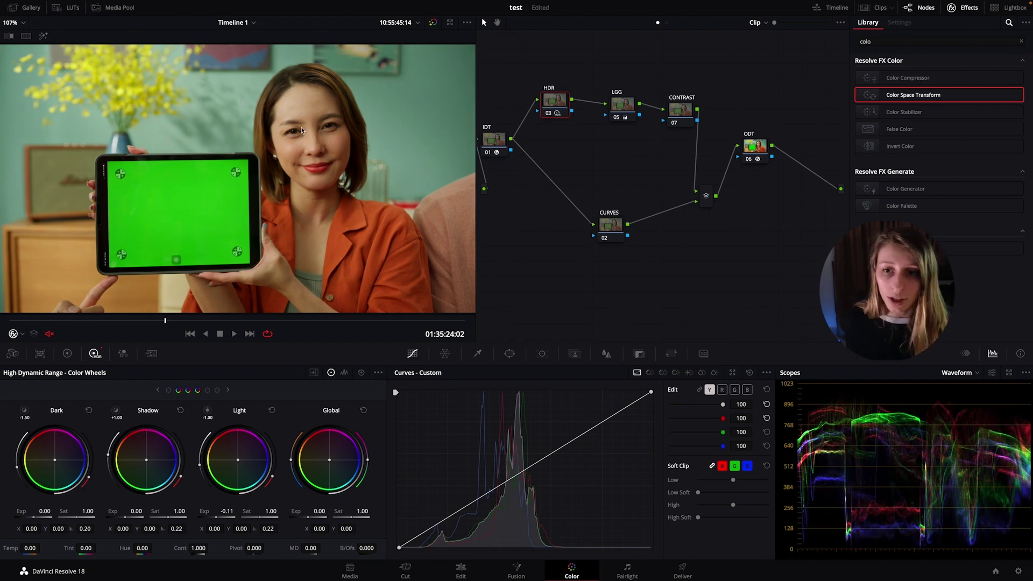
Shift the CONTRAST and CURVES nodes left and bring back the primary color wheels.
{"action": "mouse_move", "coordinate": [678, 109]}
{"action": "left_mouse_down"}
{"action": "mouse_move", "coordinate": [613, 113]}
{"action": "mouse_move", "coordinate": [666, 112]}
{"action": "left_mouse_up"}
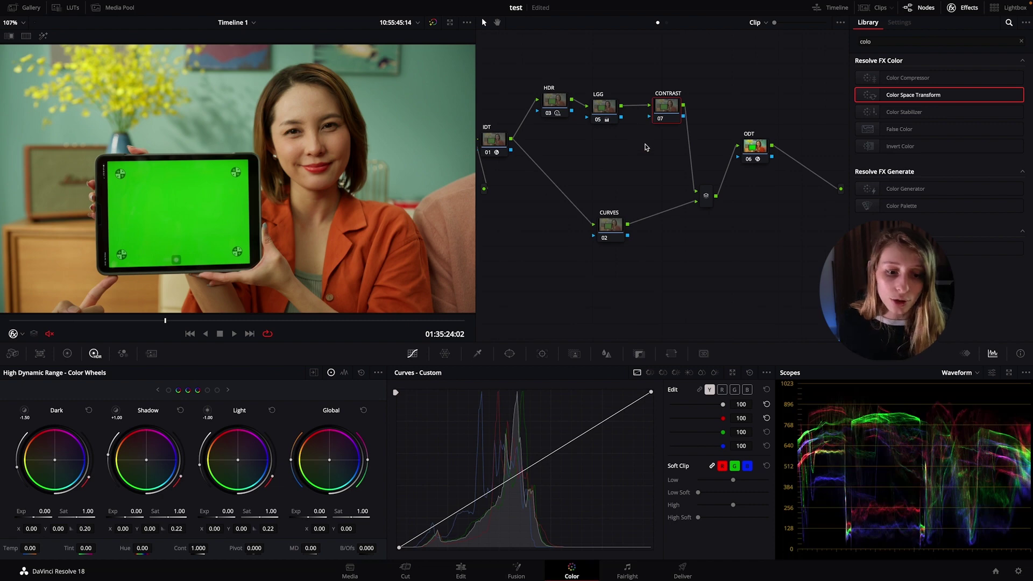
{"action": "left_click", "coordinate": [67, 353]}
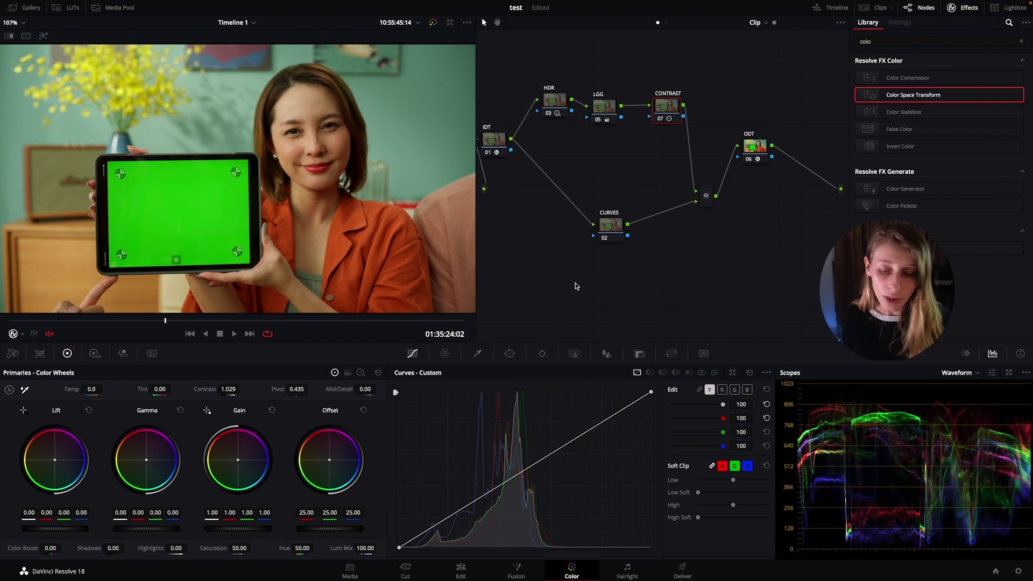
{"action": "left_click_drag", "start_coordinate": [616, 229], "coordinate": [588, 218]}
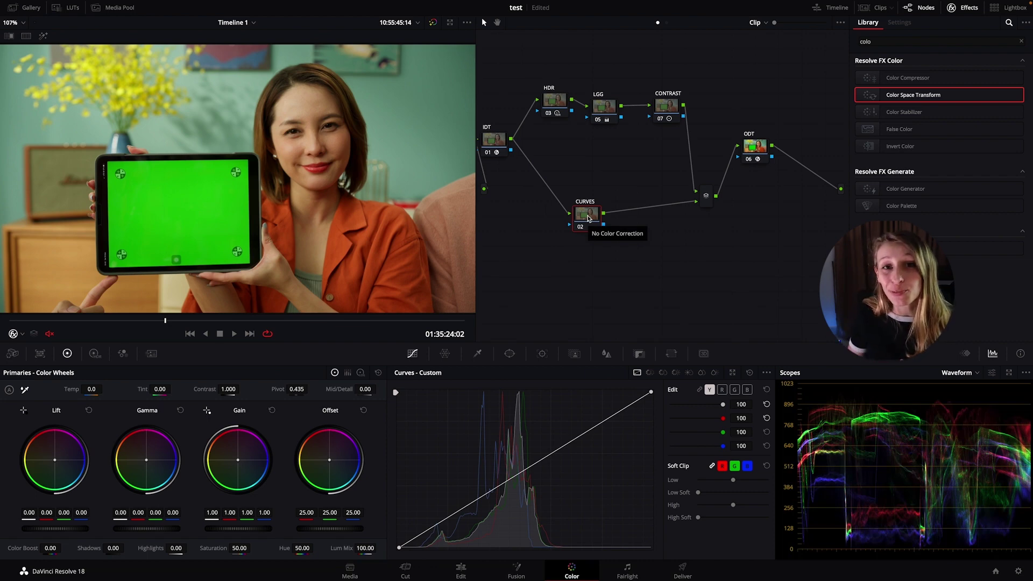
Pop the custom curves out into a floating window and reposition it.
{"action": "left_click", "coordinate": [734, 373]}
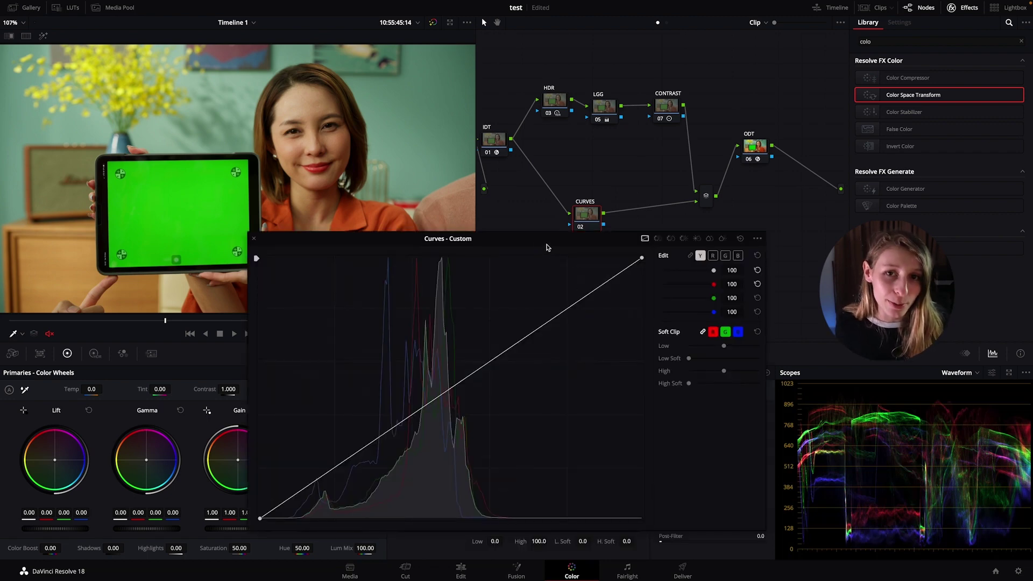
{"action": "left_click_drag", "start_coordinate": [547, 242], "coordinate": [553, 205]}
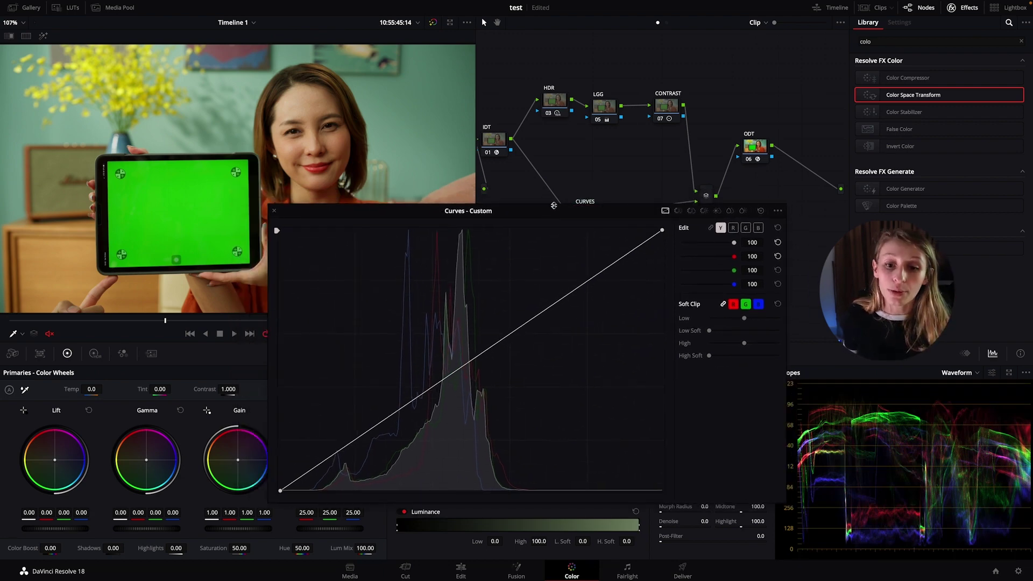
Unlink the RGB curves and cycle through R, G and B, ending on red.
{"action": "left_click", "coordinate": [711, 230]}
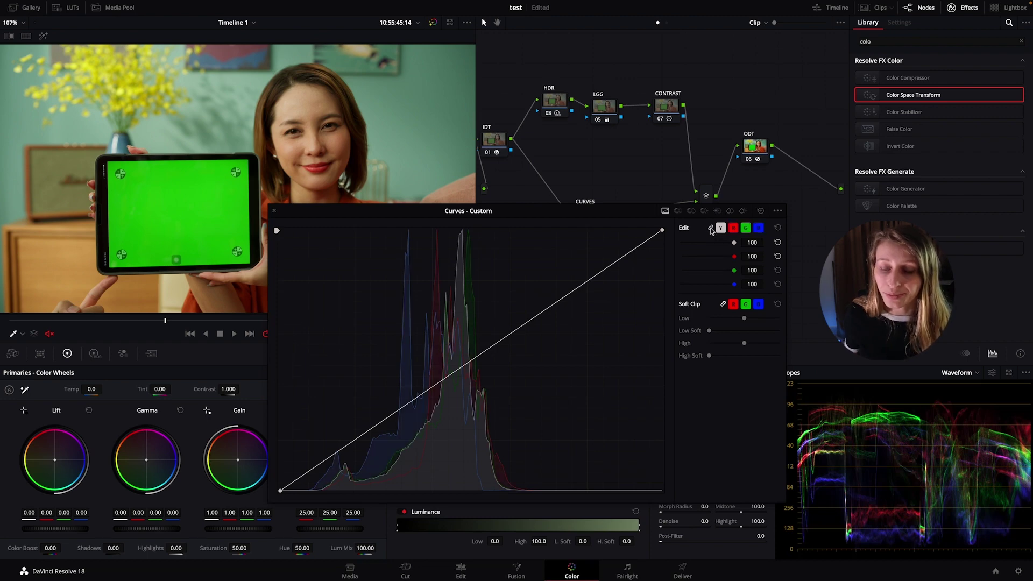
{"action": "left_click", "coordinate": [711, 229]}
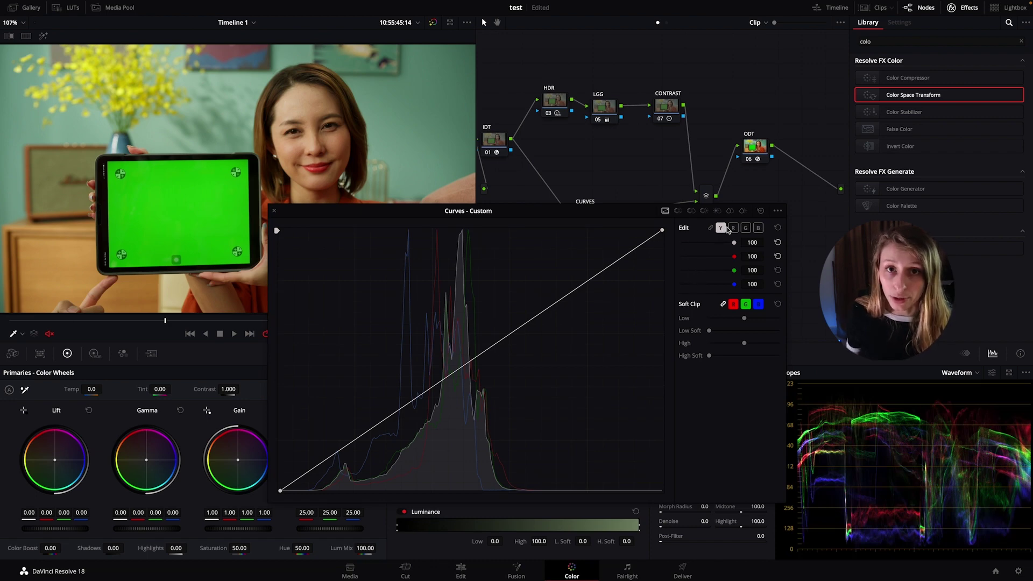
{"action": "left_click", "coordinate": [732, 228]}
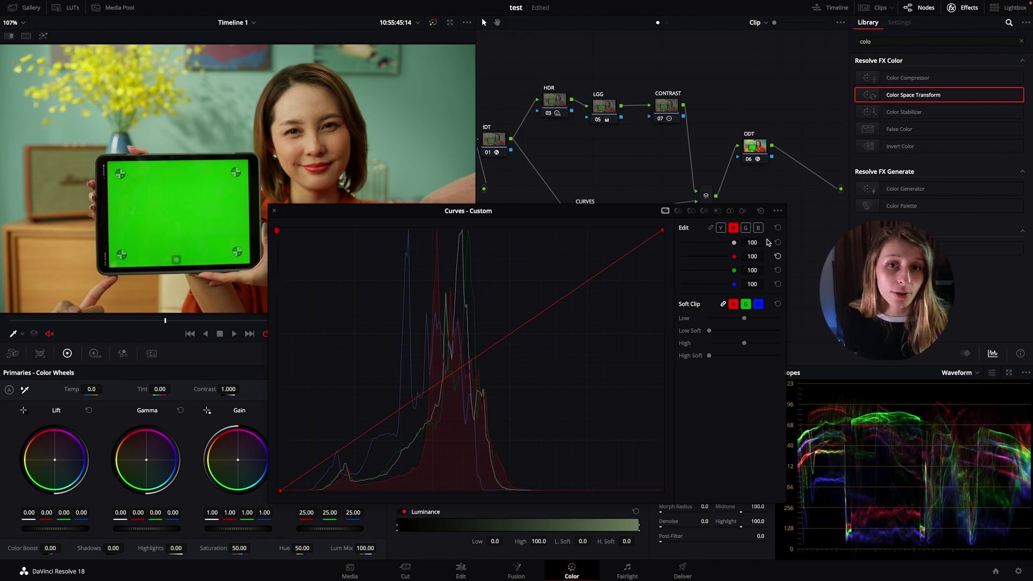
{"action": "left_click", "coordinate": [745, 228]}
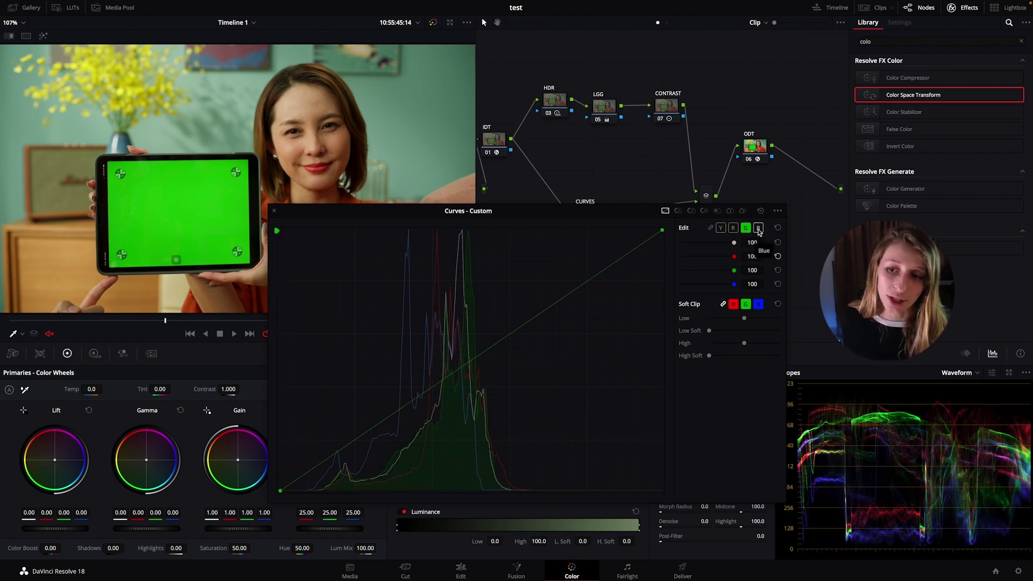
{"action": "left_click", "coordinate": [758, 228]}
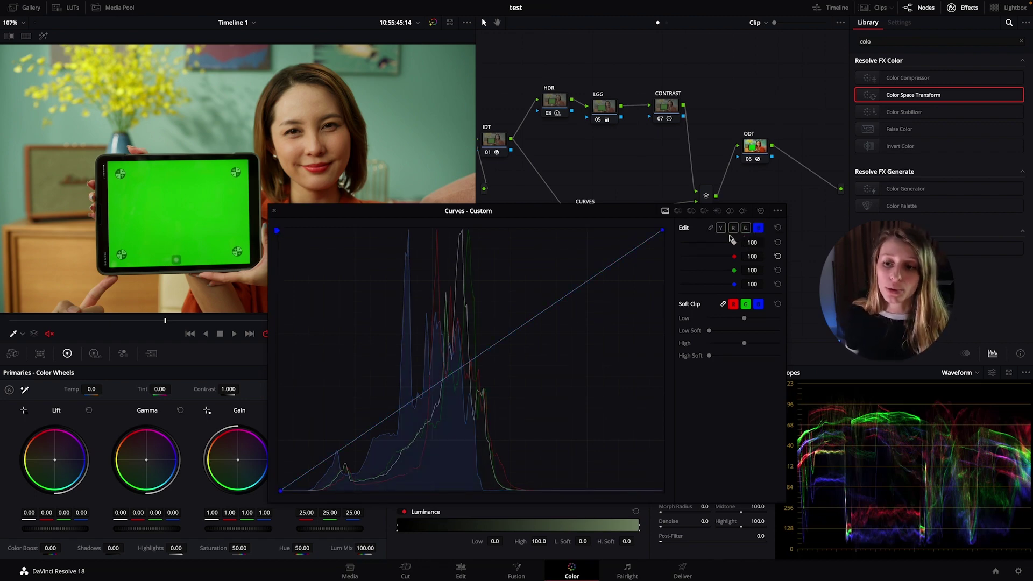
{"action": "left_click", "coordinate": [733, 228]}
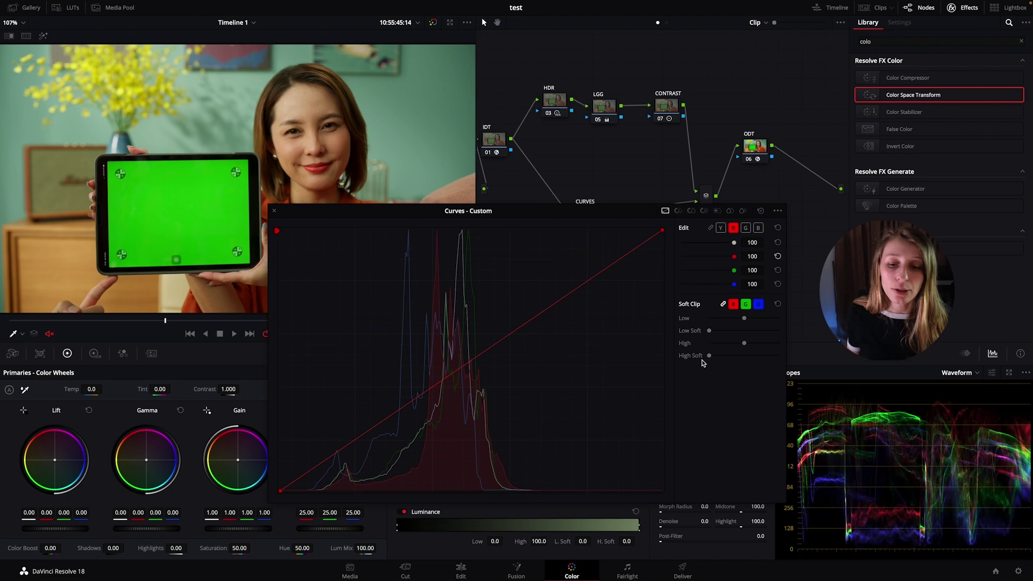
Add a midtone anchor and a shadow point on the red curve, pulling the shadows slightly down.
{"action": "left_click_drag", "start_coordinate": [527, 214], "coordinate": [606, 203]}
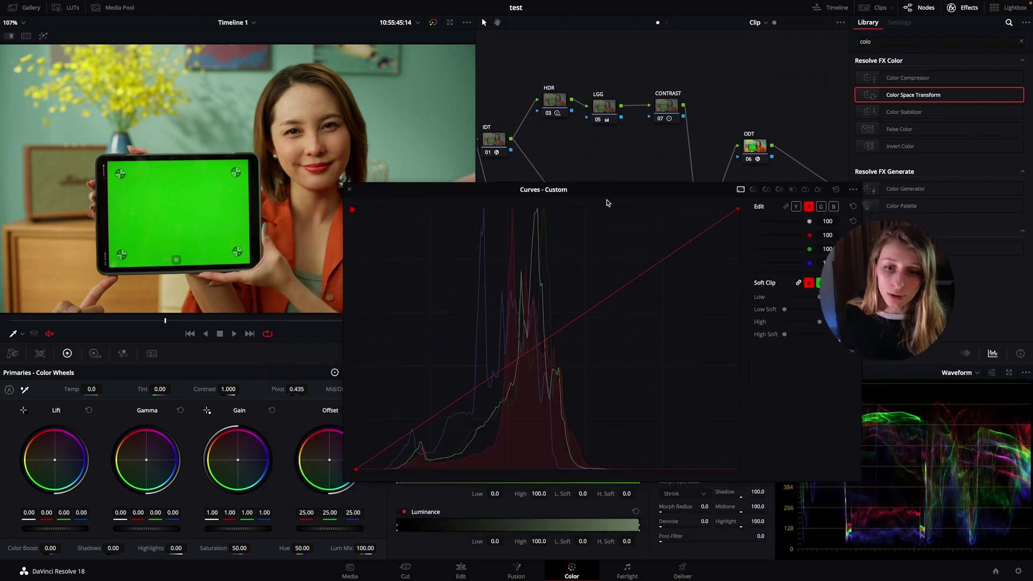
{"action": "left_click", "coordinate": [481, 386], "text": "alt"}
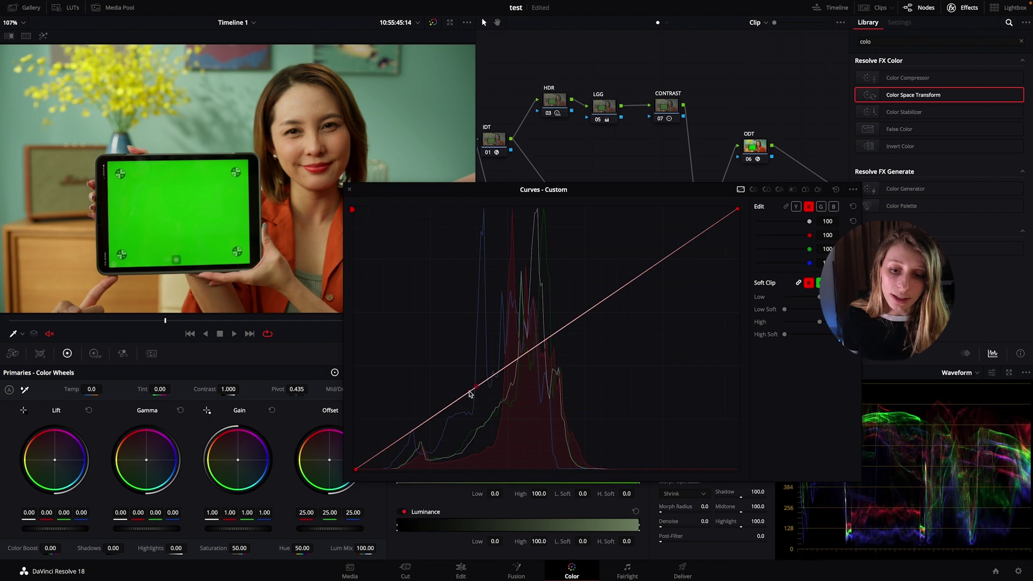
{"action": "left_click", "coordinate": [476, 387]}
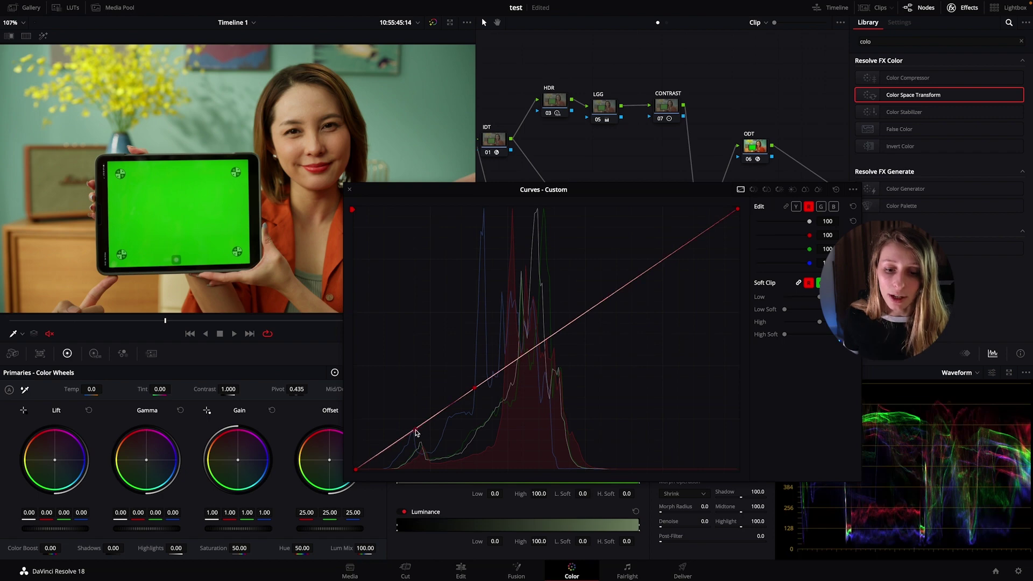
{"action": "left_click_drag", "start_coordinate": [418, 432], "coordinate": [423, 434]}
{"action": "left_click_drag", "start_coordinate": [450, 190], "coordinate": [581, 97]}
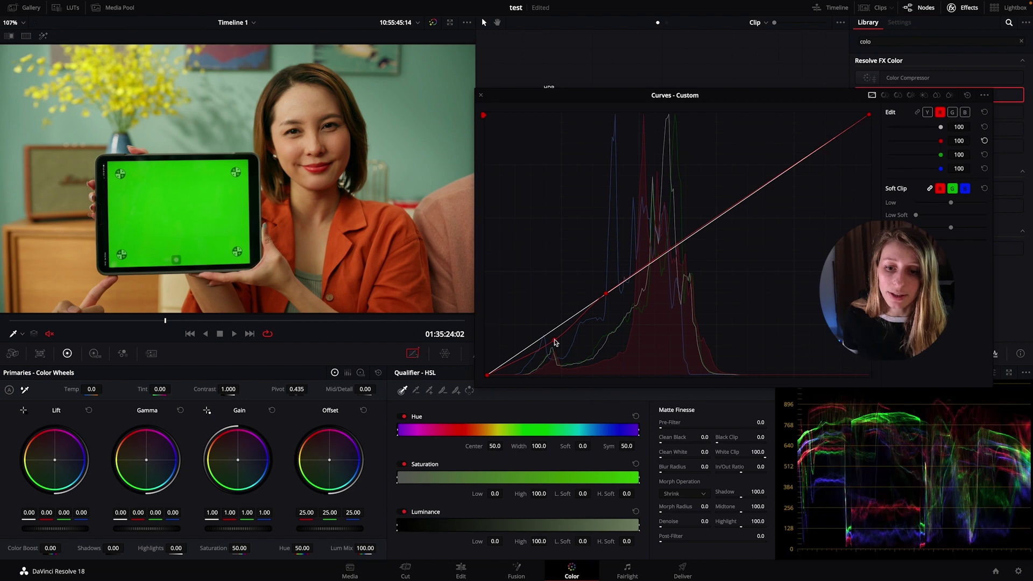
{"action": "left_click_drag", "start_coordinate": [555, 342], "coordinate": [544, 338]}
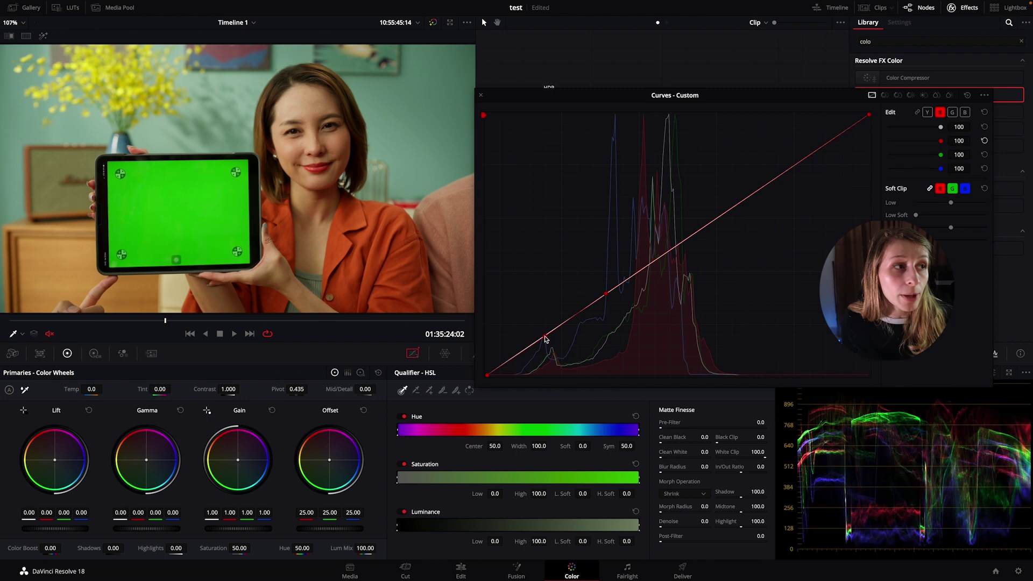
{"action": "left_click_drag", "start_coordinate": [545, 338], "coordinate": [551, 348]}
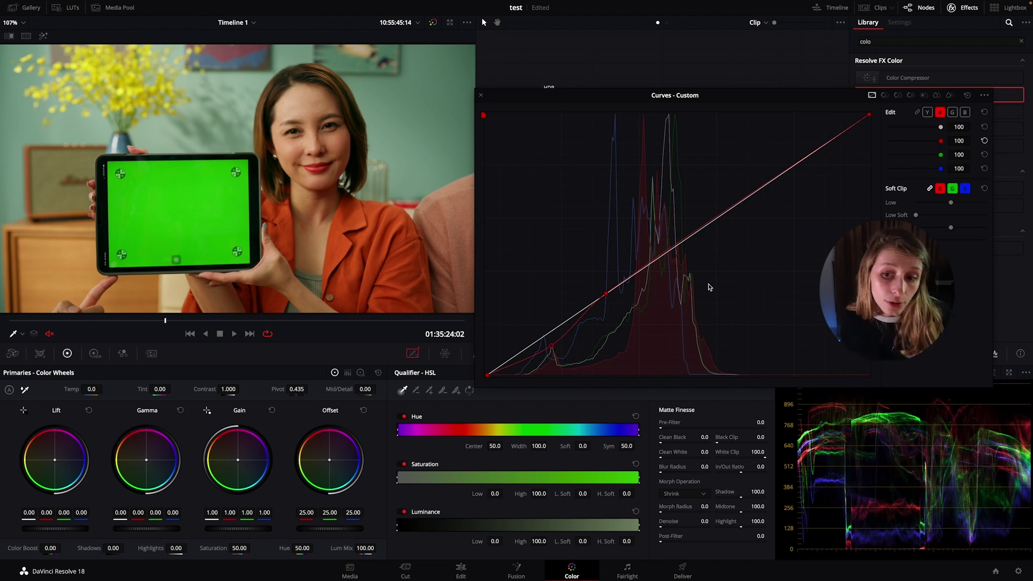
Add a midtone and shadow point on the green curve, dipping its shadows slightly.
{"action": "left_click", "coordinate": [951, 113]}
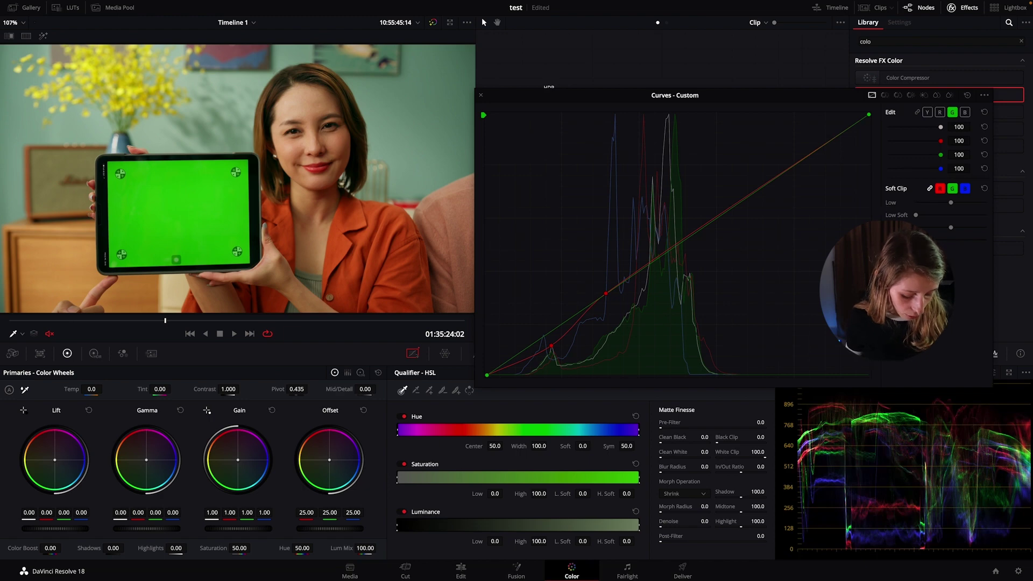
{"action": "left_click", "coordinate": [599, 301]}
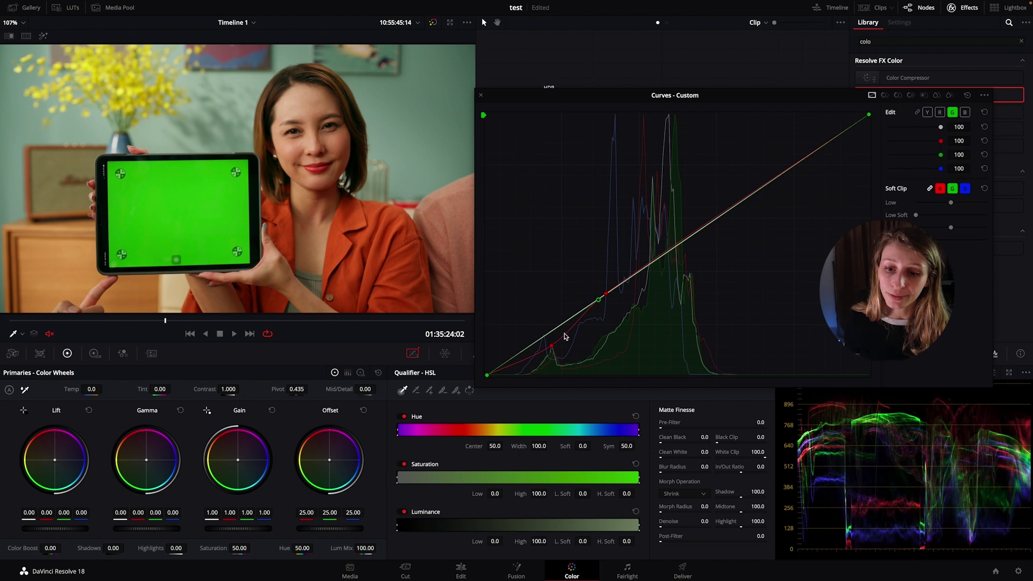
{"action": "left_click", "coordinate": [544, 338]}
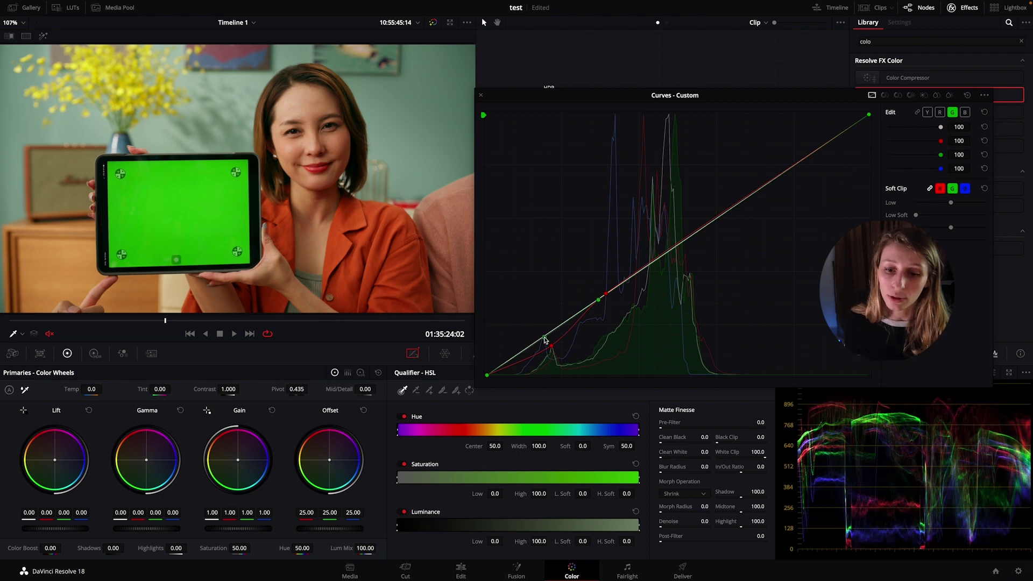
{"action": "left_click_drag", "start_coordinate": [544, 339], "coordinate": [550, 350]}
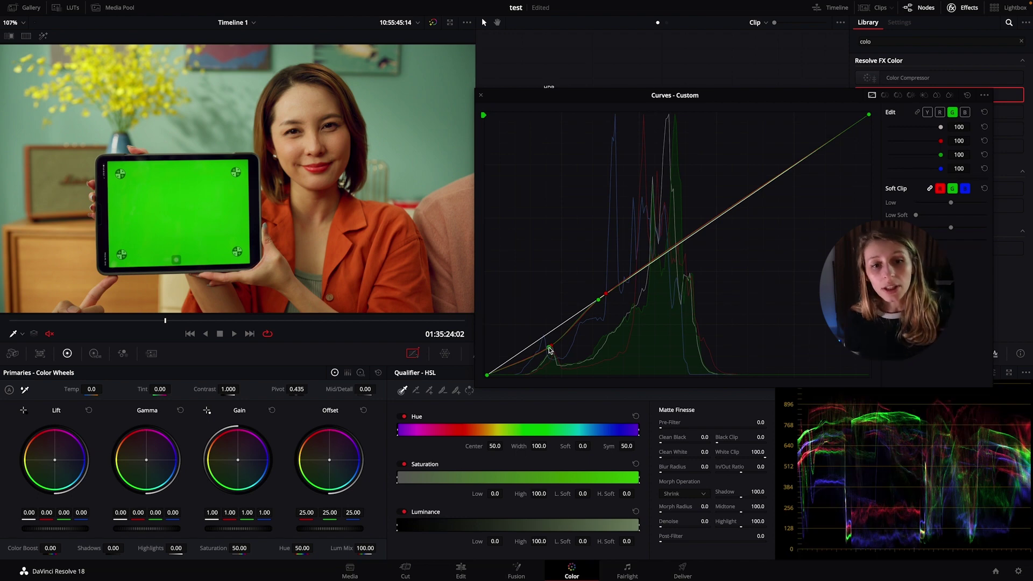
{"action": "left_click_drag", "start_coordinate": [549, 350], "coordinate": [555, 367]}
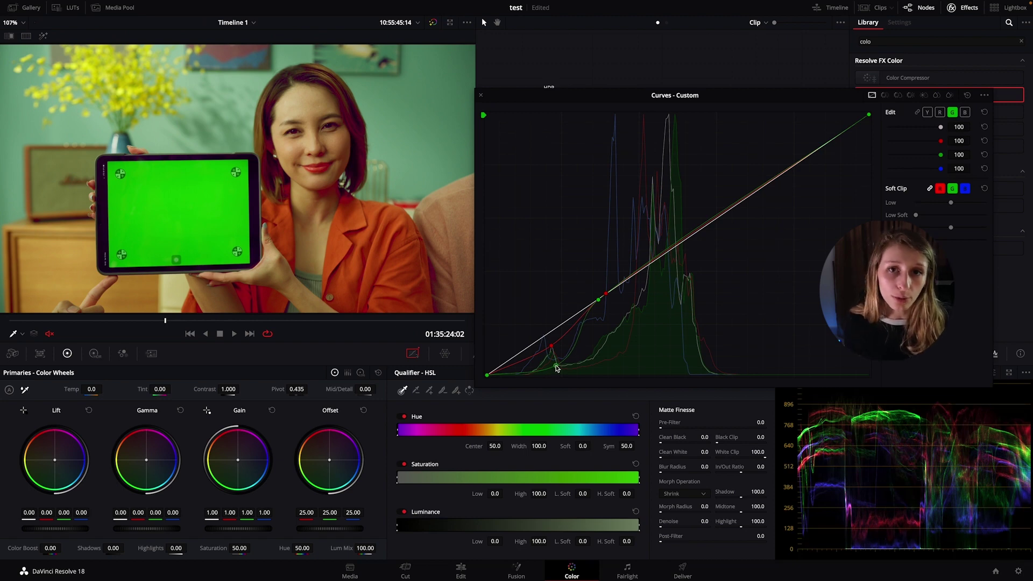
{"action": "left_click_drag", "start_coordinate": [557, 368], "coordinate": [545, 343]}
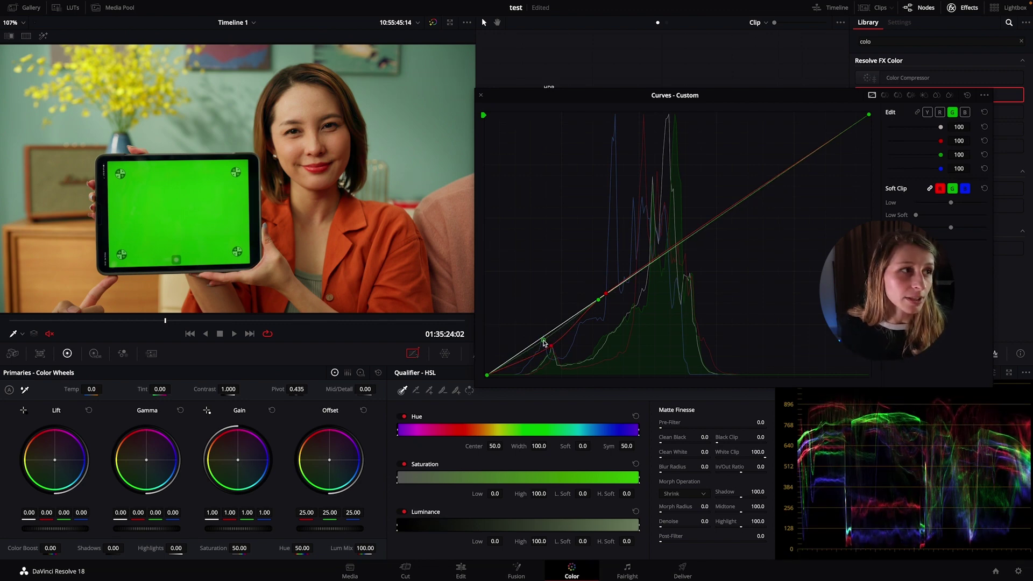
Anchor the blue curve in the midtones and reshape its shadow segment.
{"action": "left_click", "coordinate": [551, 347]}
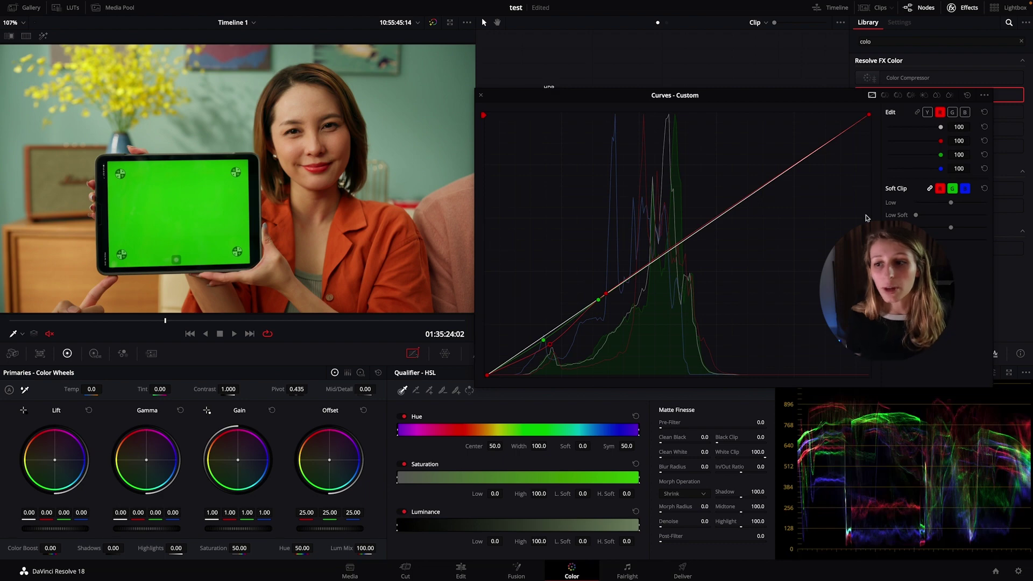
{"action": "left_click", "coordinate": [964, 112]}
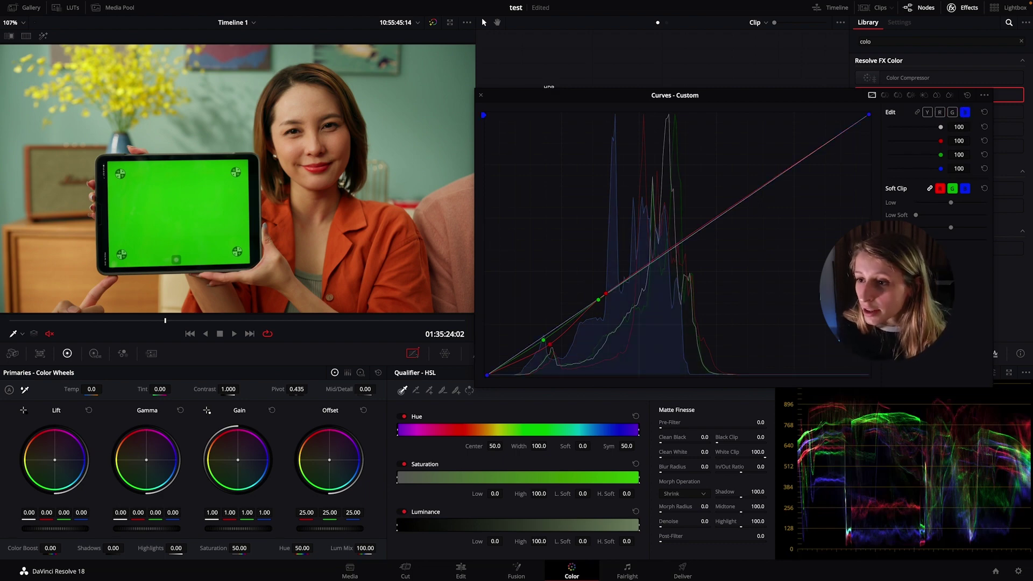
{"action": "left_click", "coordinate": [611, 290]}
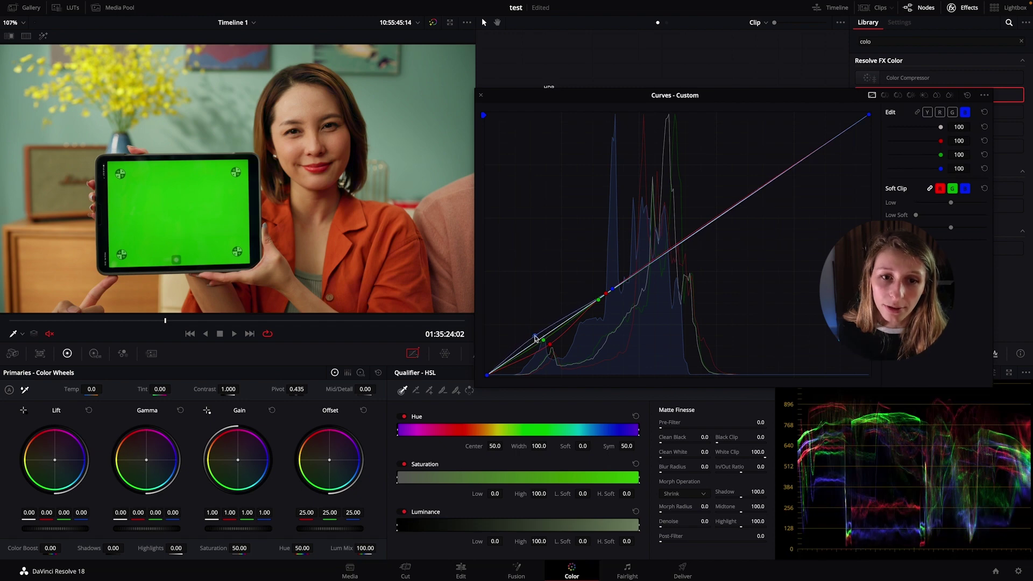
{"action": "mouse_move", "coordinate": [531, 337]}
{"action": "left_mouse_down"}
{"action": "mouse_move", "coordinate": [544, 352]}
{"action": "mouse_move", "coordinate": [539, 342]}
{"action": "left_mouse_up"}
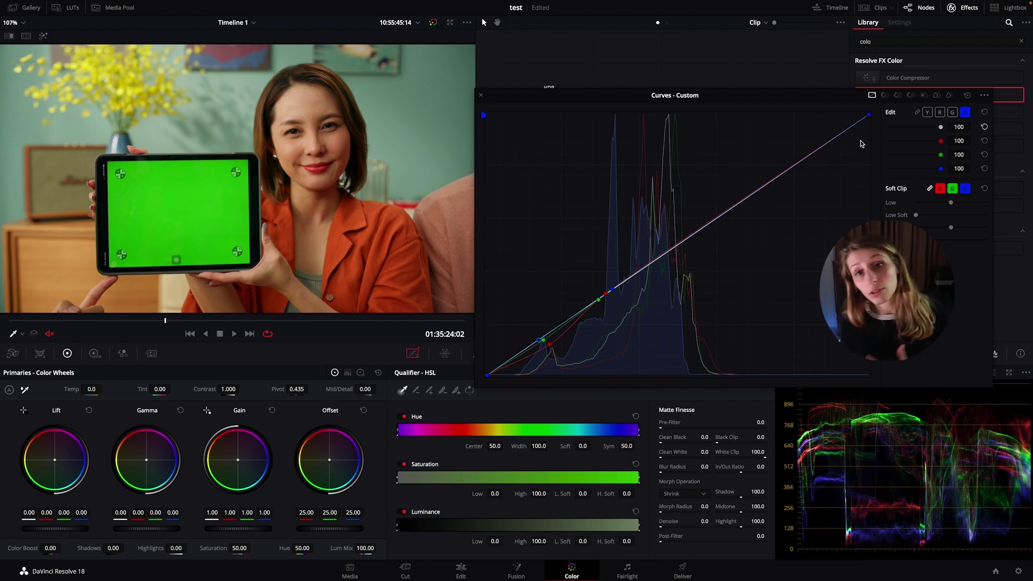
Lift the red curve's upper range and re-place a highlight point on the green curve.
{"action": "left_click", "coordinate": [940, 112]}
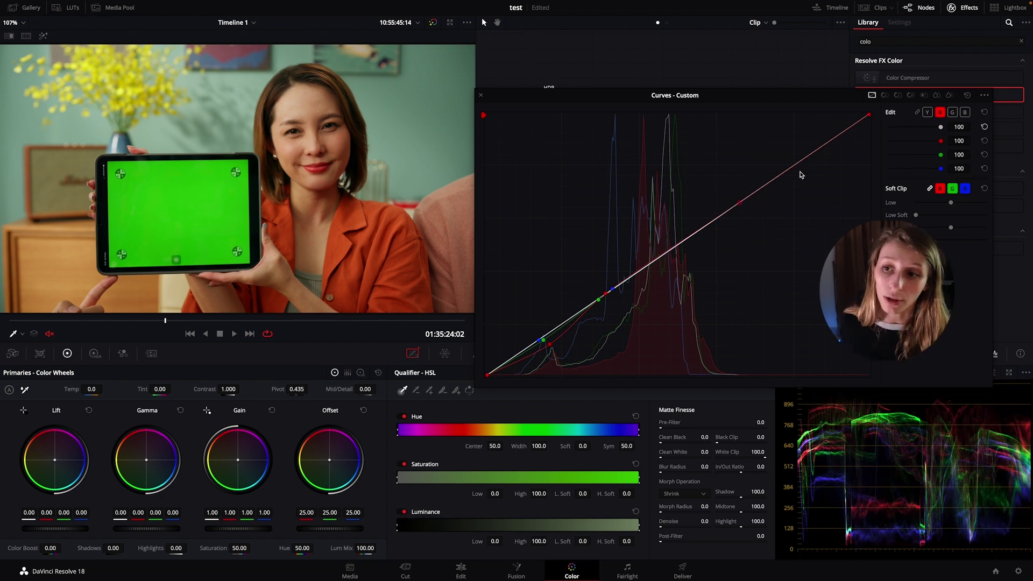
{"action": "mouse_move", "coordinate": [803, 165]}
{"action": "left_mouse_down"}
{"action": "mouse_move", "coordinate": [786, 153]}
{"action": "mouse_move", "coordinate": [805, 181]}
{"action": "mouse_move", "coordinate": [801, 169]}
{"action": "mouse_move", "coordinate": [816, 180]}
{"action": "mouse_move", "coordinate": [809, 161]}
{"action": "left_mouse_up"}
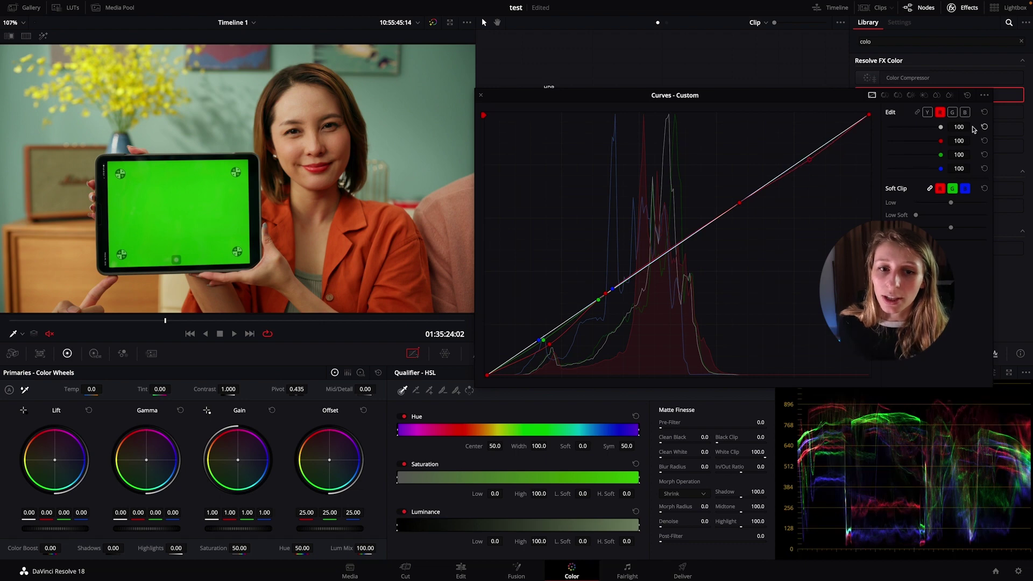
{"action": "left_click", "coordinate": [952, 112]}
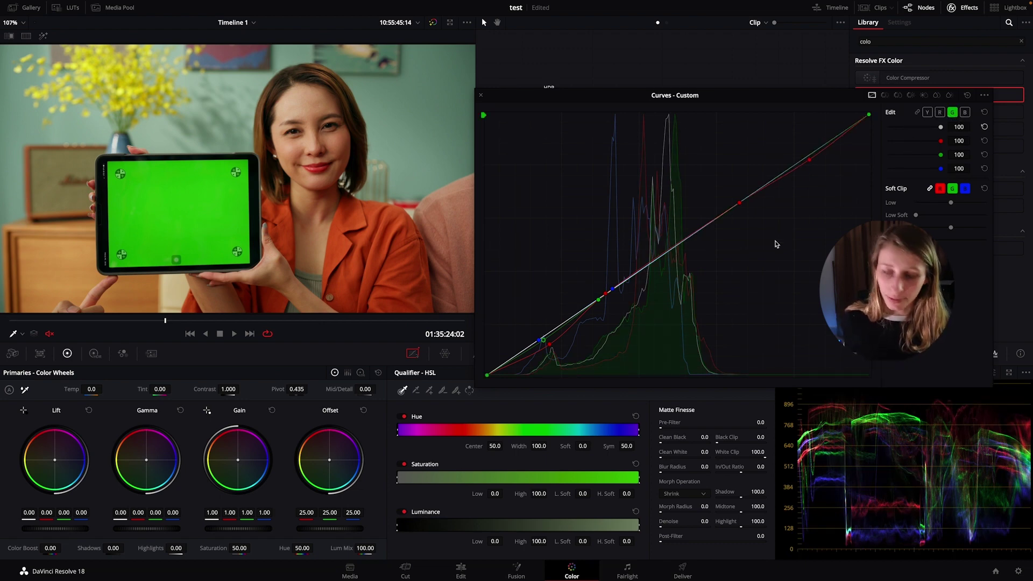
{"action": "left_click", "coordinate": [730, 209]}
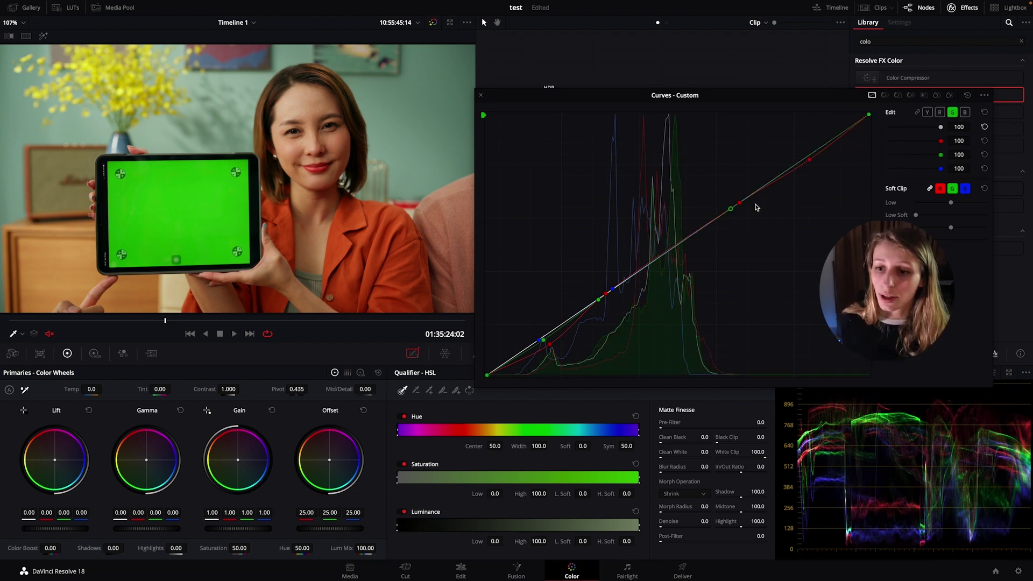
{"action": "mouse_move", "coordinate": [806, 164]}
{"action": "left_mouse_down"}
{"action": "mouse_move", "coordinate": [815, 173]}
{"action": "mouse_move", "coordinate": [807, 171]}
{"action": "left_mouse_up"}
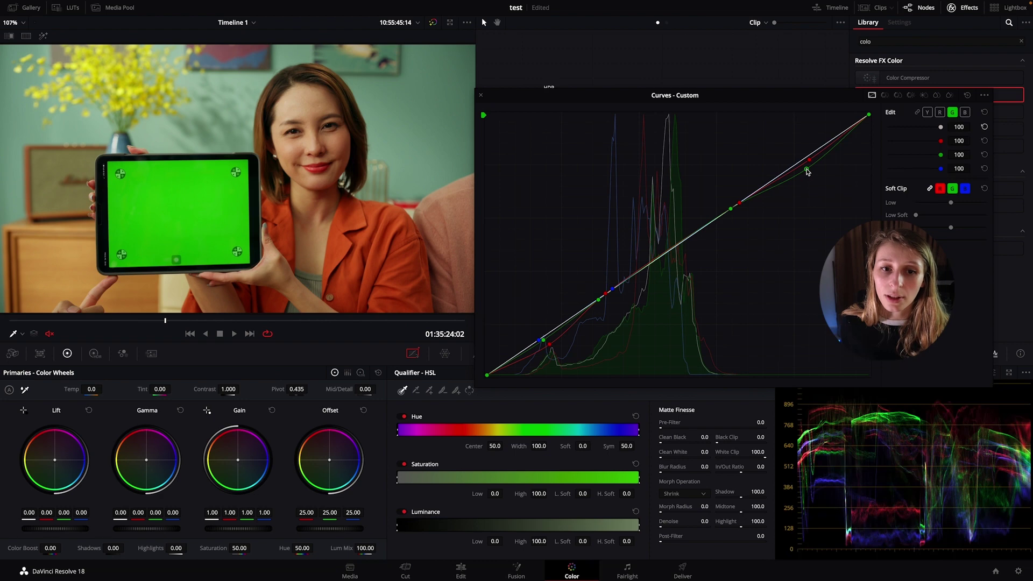
{"action": "right_click", "coordinate": [807, 171]}
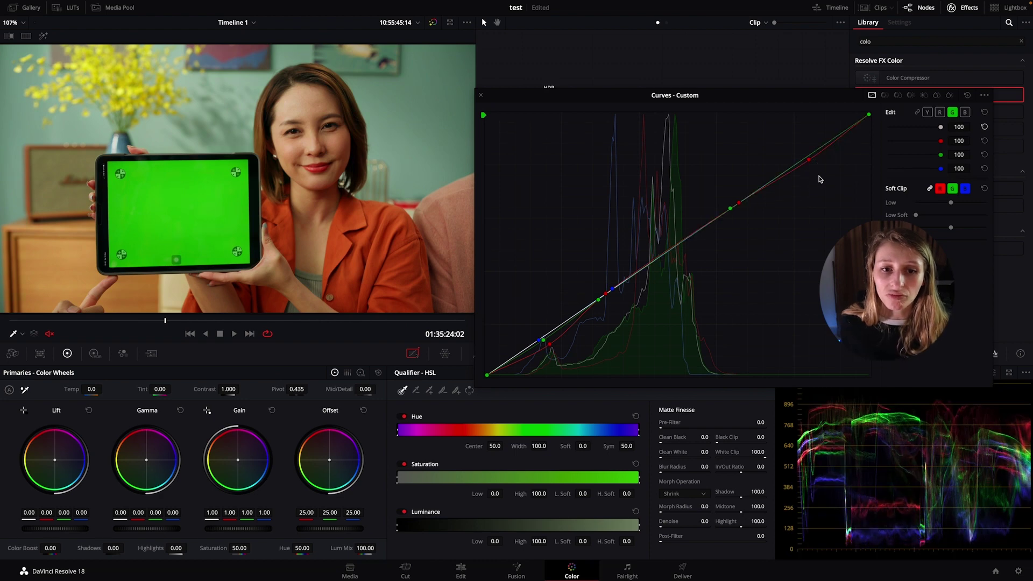
{"action": "left_click", "coordinate": [804, 160]}
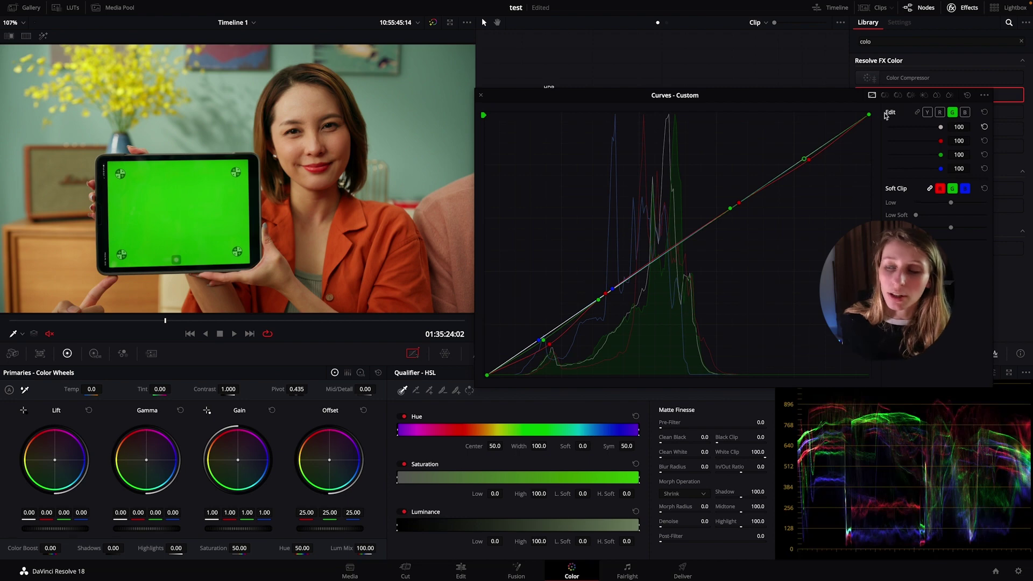
Anchor the blue curve in the midtones and pull its highlights well below the diagonal.
{"action": "left_click", "coordinate": [965, 112]}
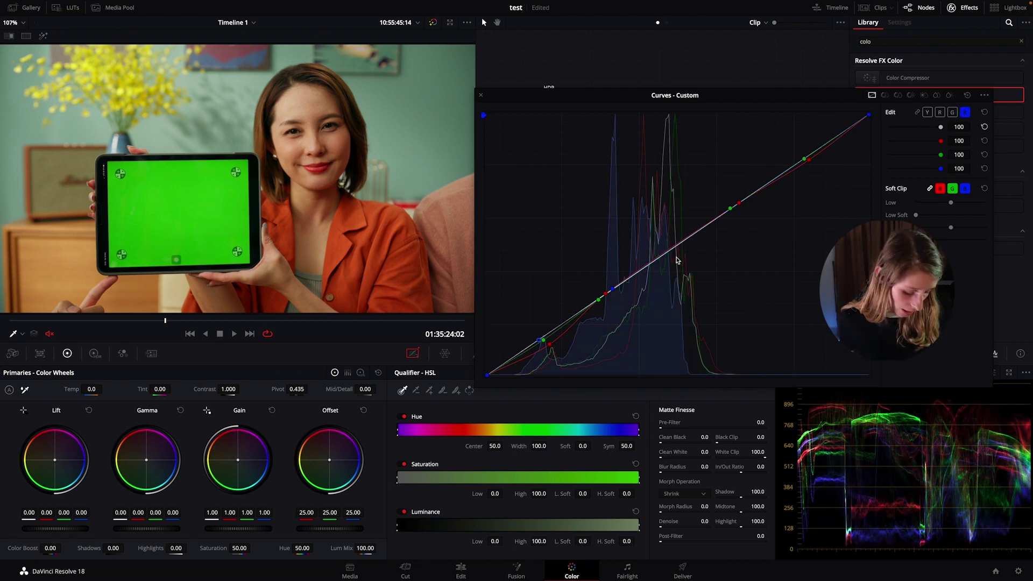
{"action": "left_click", "coordinate": [724, 214]}
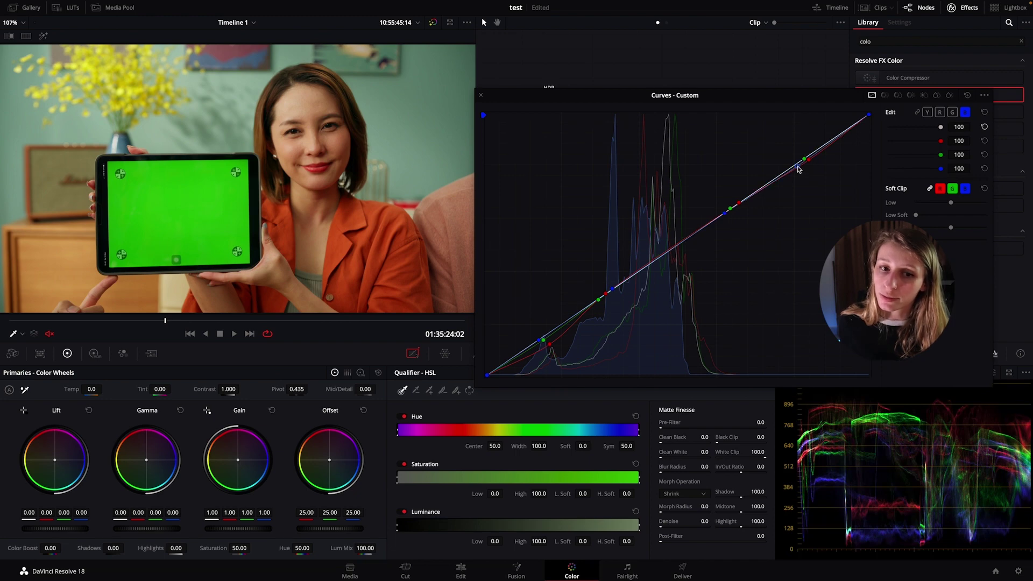
{"action": "left_click_drag", "start_coordinate": [797, 167], "coordinate": [805, 184]}
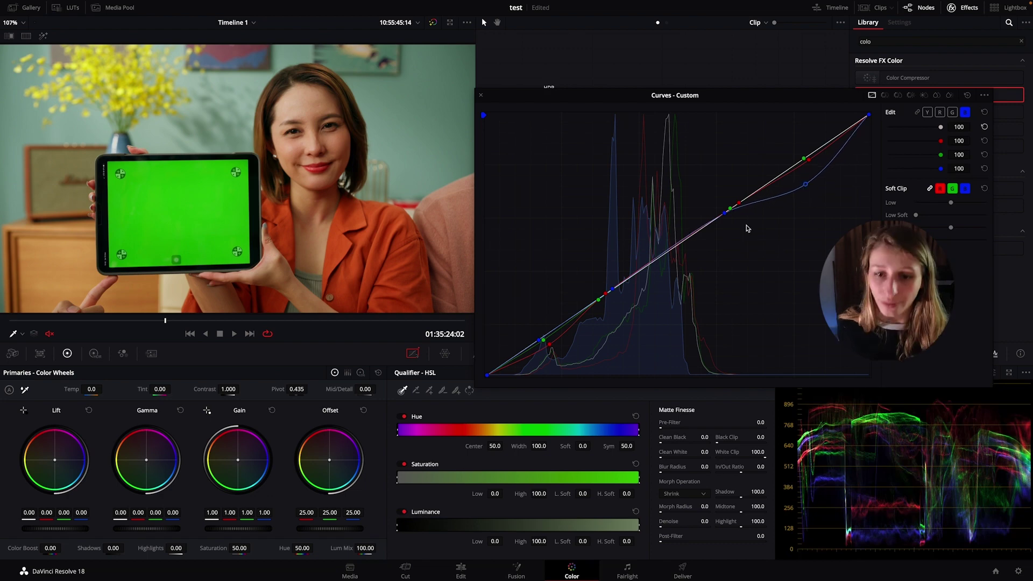
After checking the red and green curves, nudge the blue highlight point up, re-dock the curves, and reposition the CURVES node.
{"action": "left_click", "coordinate": [549, 347]}
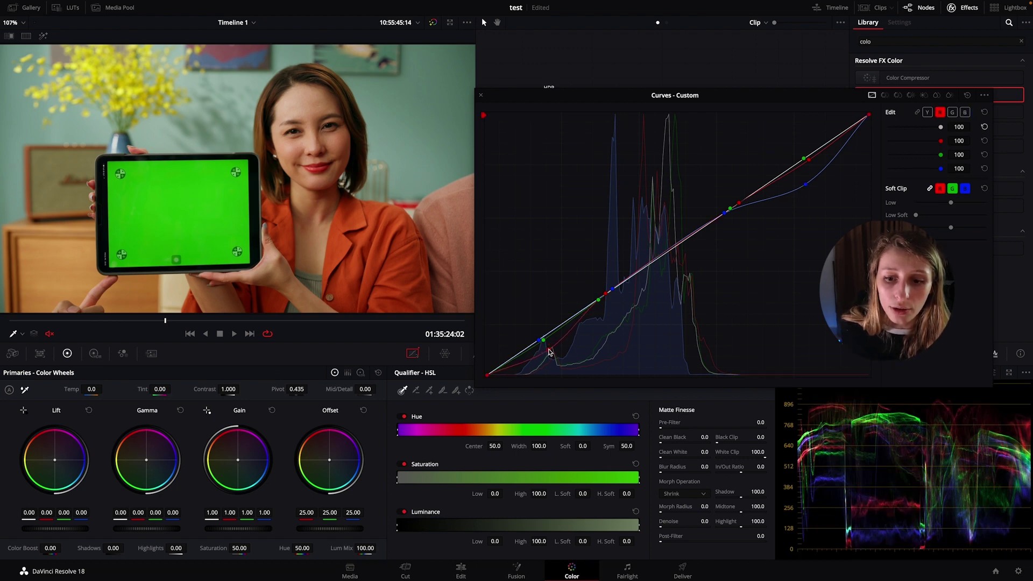
{"action": "left_click", "coordinate": [542, 341]}
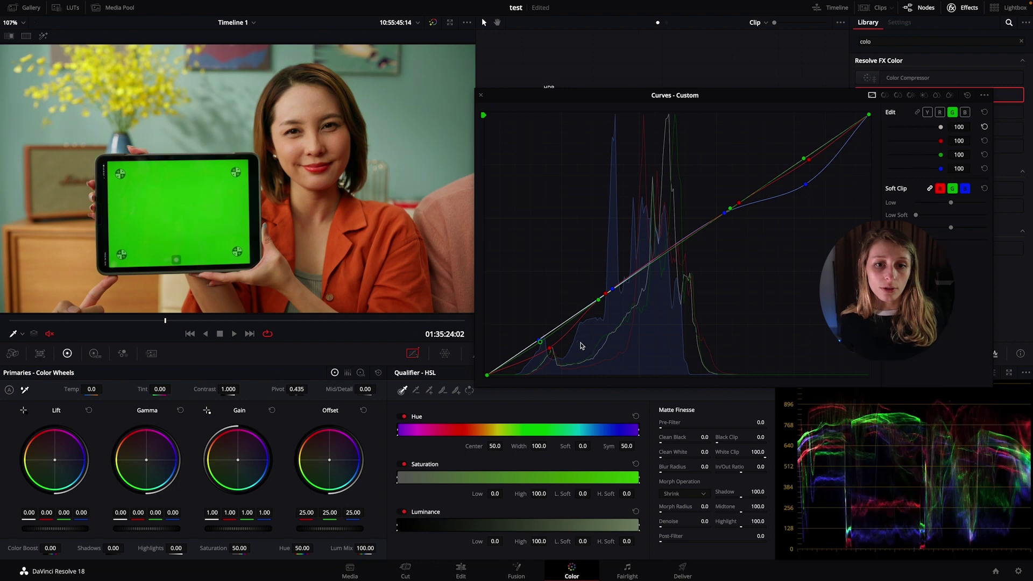
{"action": "left_click", "coordinate": [807, 161]}
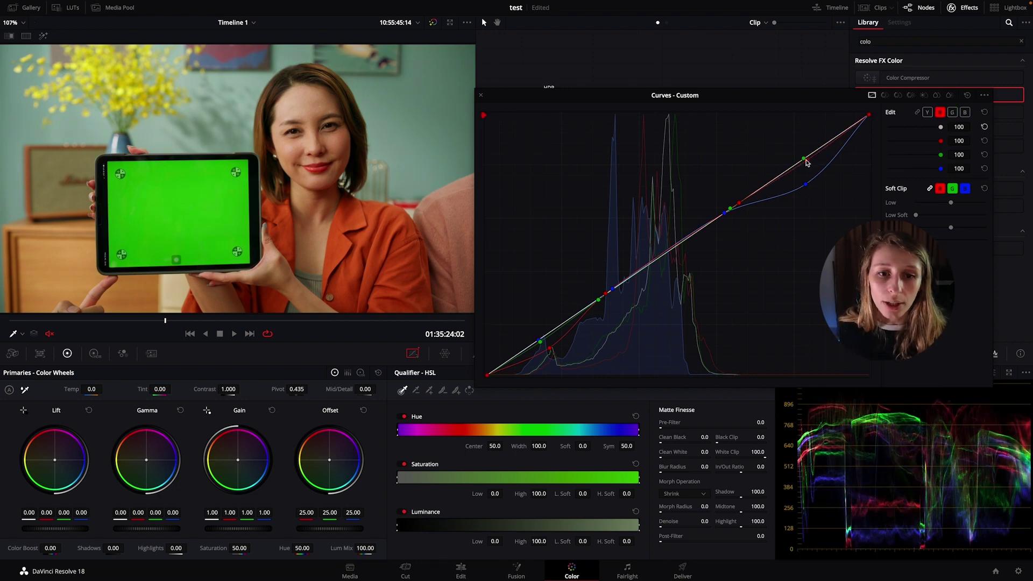
{"action": "left_click", "coordinate": [805, 185]}
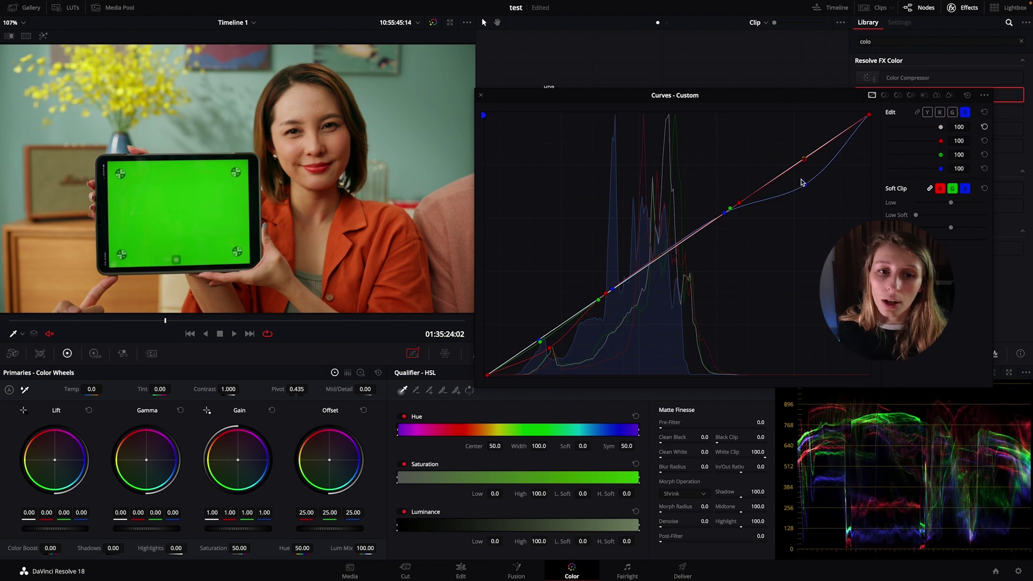
{"action": "left_click_drag", "start_coordinate": [806, 186], "coordinate": [802, 179]}
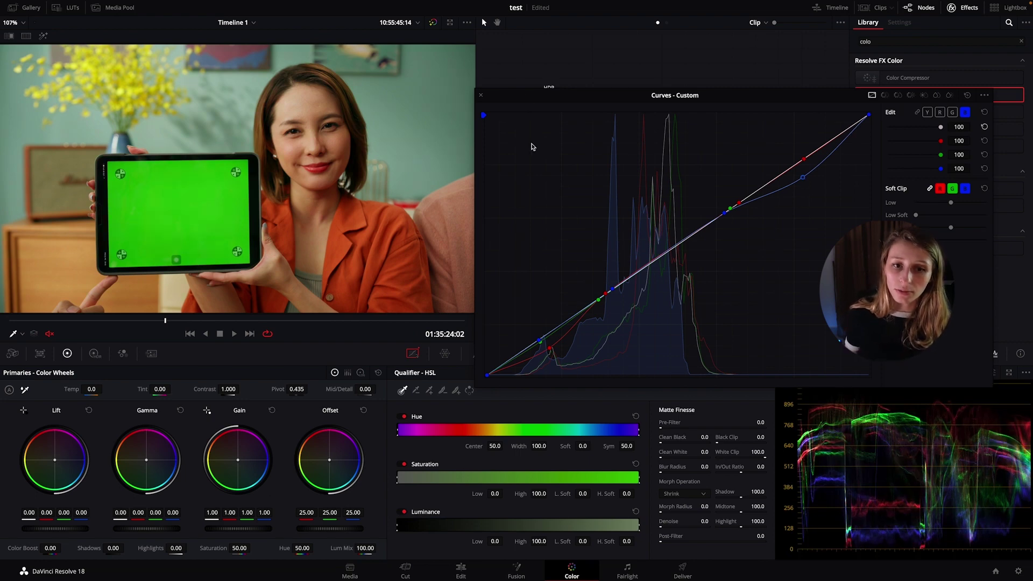
{"action": "left_click", "coordinate": [482, 97]}
{"action": "left_click_drag", "start_coordinate": [594, 230], "coordinate": [610, 242]}
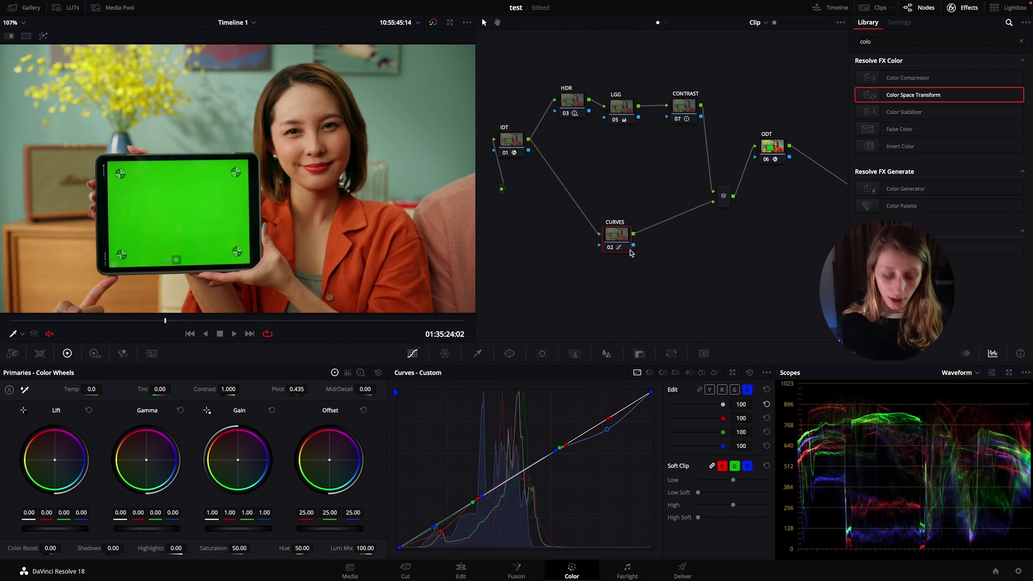
{"action": "key", "text": "ctrl+f"}
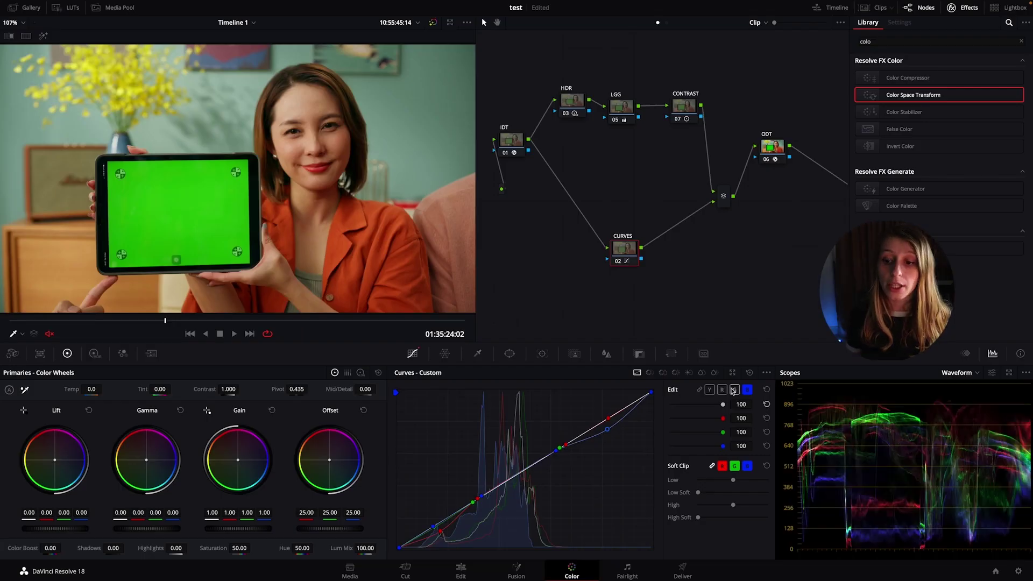
Pop the red, green and blue custom curves out into the floating Curves - Custom window.
{"action": "left_click", "coordinate": [732, 373]}
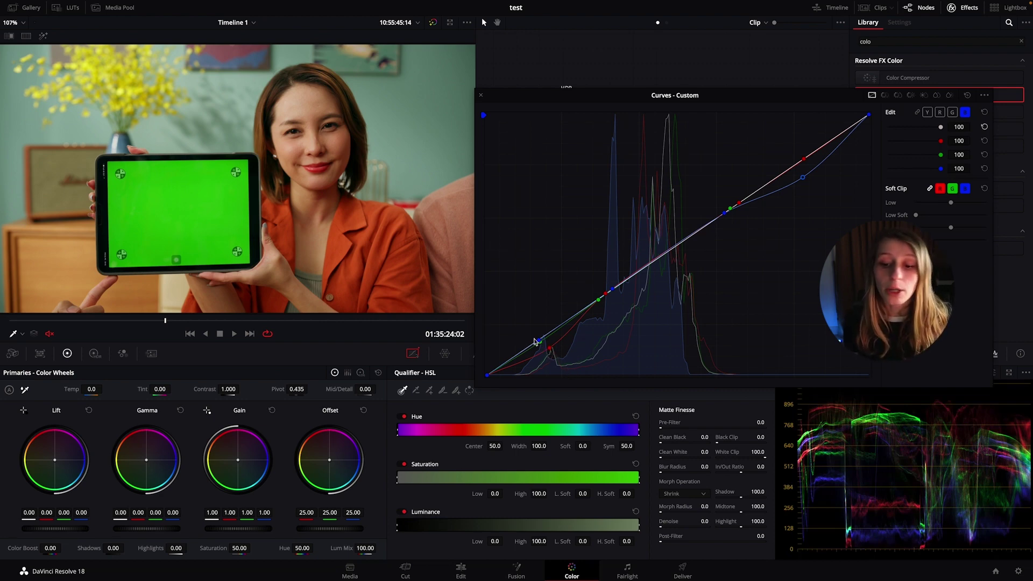
Close the floating Curves - Custom window so the node tree and docked curves return.
{"action": "left_click", "coordinate": [481, 97]}
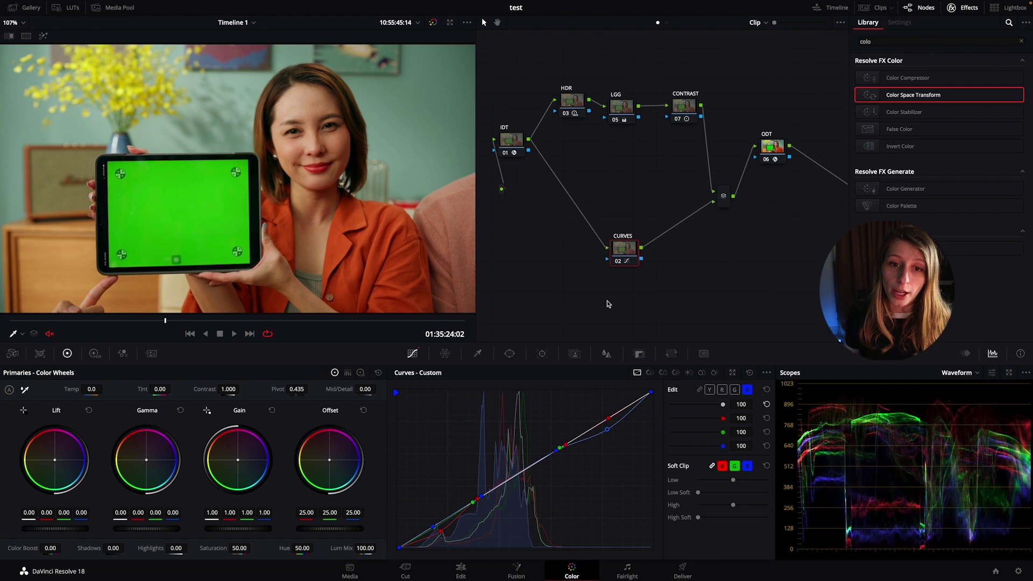